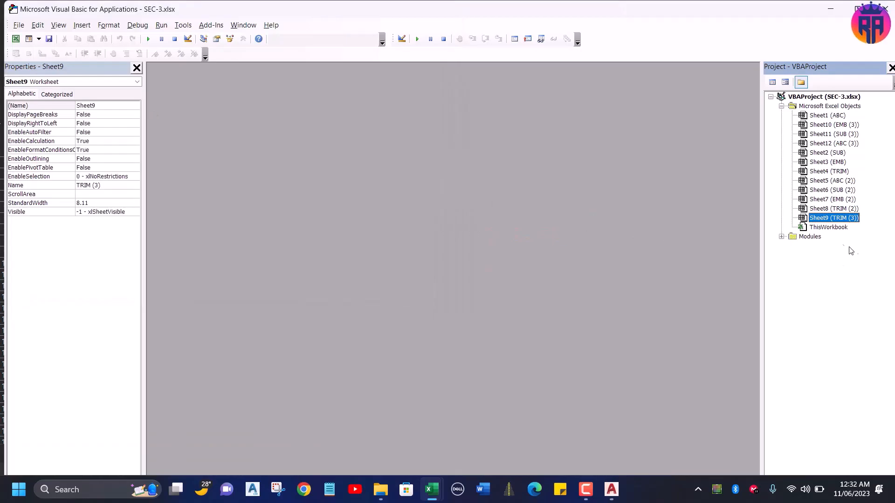
- Review the Macro2 code in Module2 of the SEC-3.xlsx project and close the code editor
double_click(820, 246)
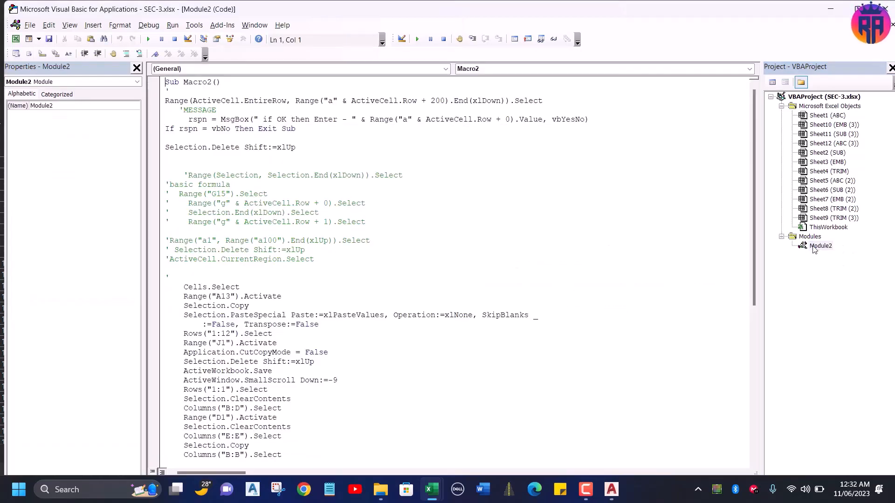
scroll(511, 379, "down", 12)
scroll(511, 380, "up", 15)
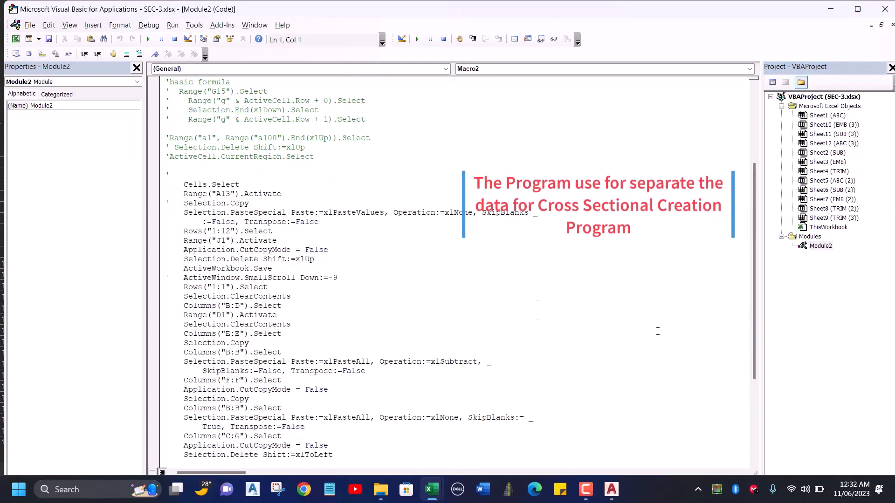
left_click(885, 9)
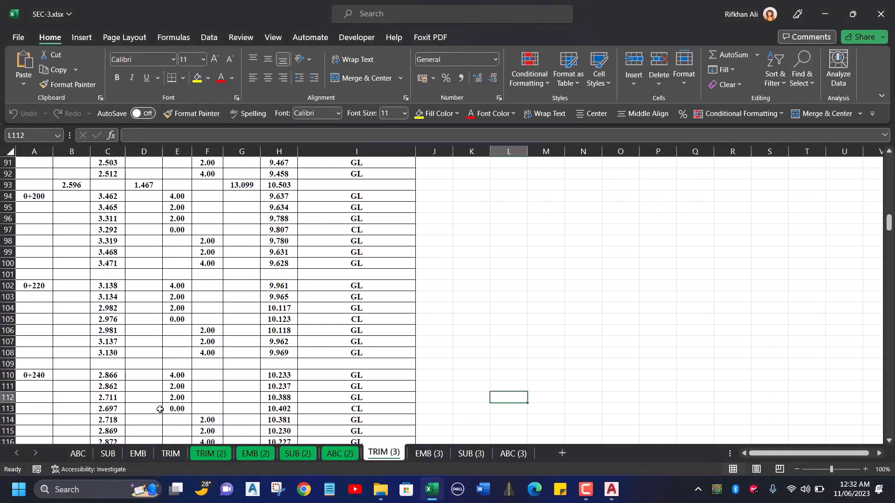
- Run the reformatting macro from the KA-4 row at the end of the TRIM (3) sheet and check the converted chainage data
scroll(159, 409, "down", 20)
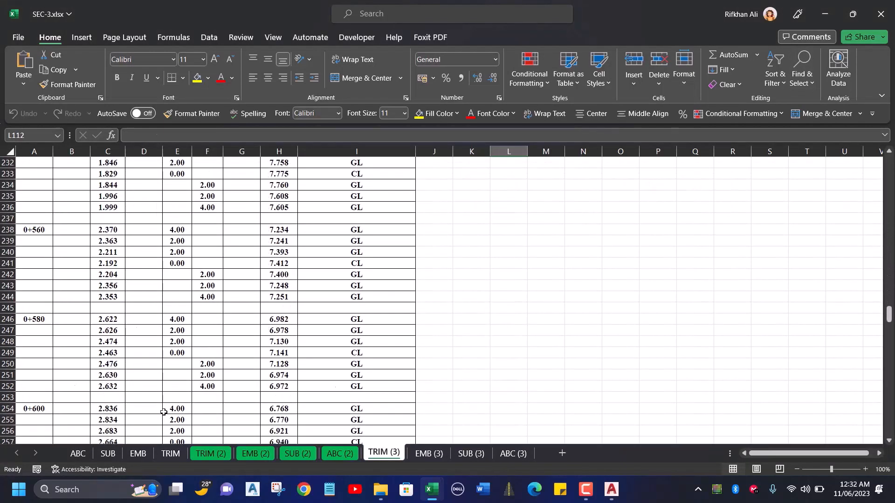
scroll(163, 412, "down", 20)
left_click(206, 328)
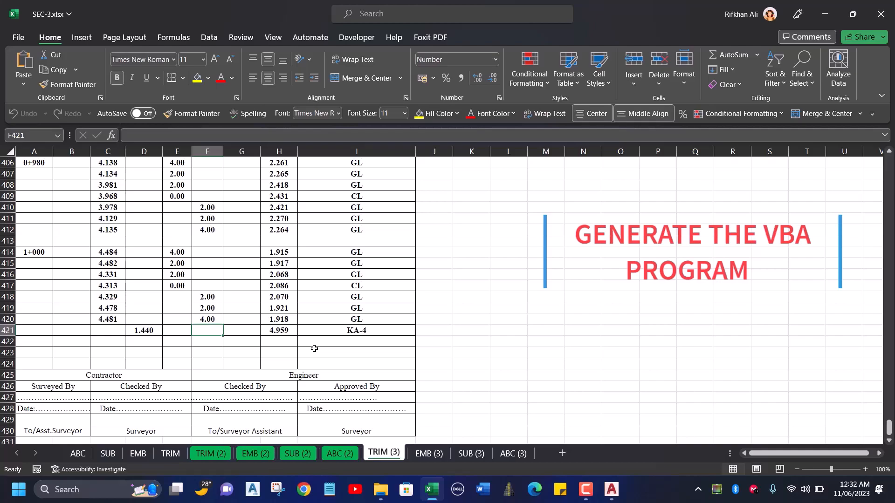
key("ctrl+q")
left_click(428, 281)
left_click(35, 174)
scroll(55, 320, "down", 6)
scroll(54, 320, "down", 20)
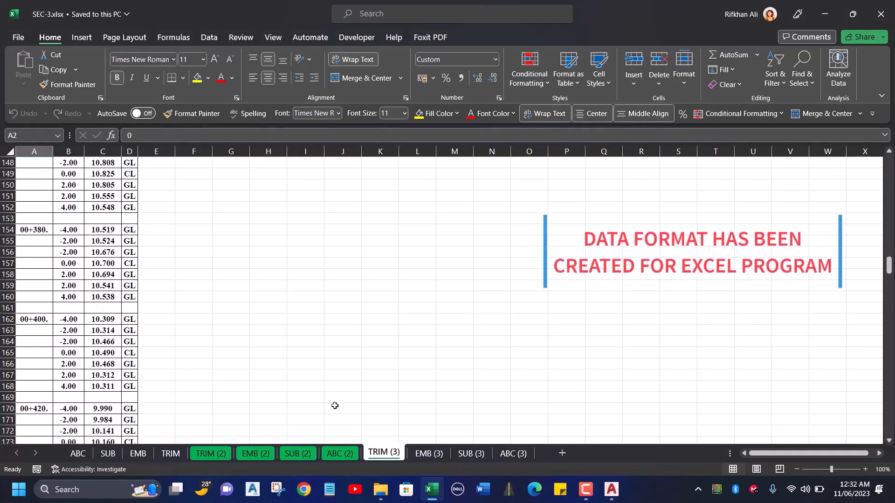
- Open the EMB (3) sheet and select column F of the KA-4 row below chainage 1+000
left_click(429, 453)
scroll(342, 381, "down", 20)
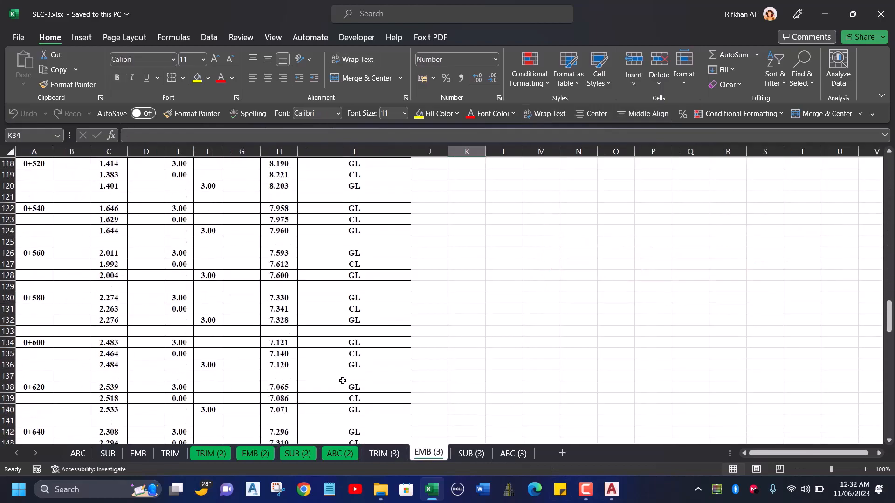
scroll(342, 380, "down", 20)
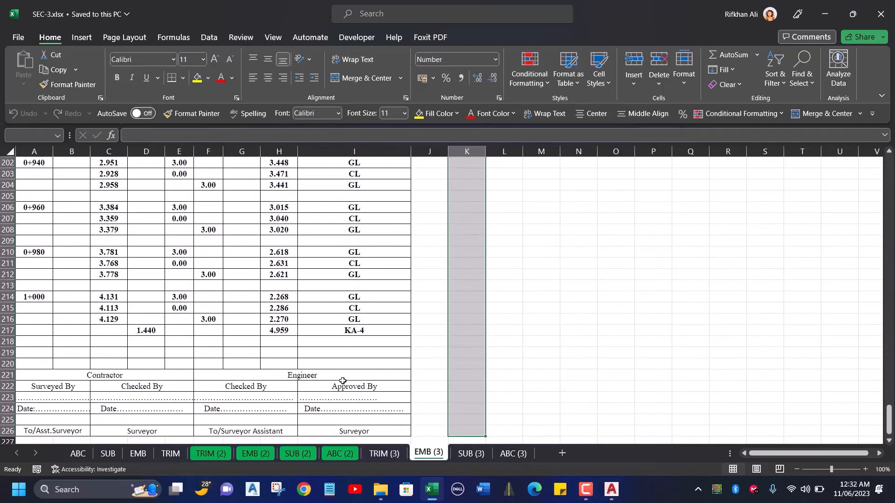
left_click(211, 331)
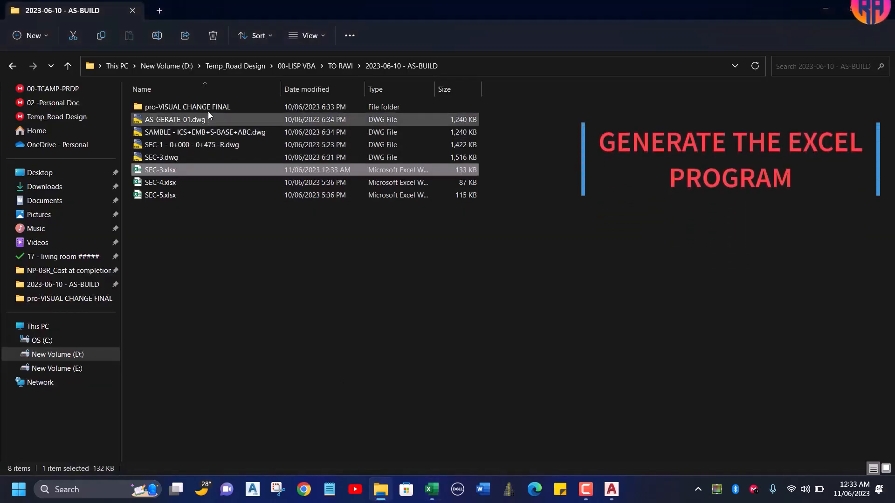
- Open the workbooks 00-ICS- 2023-06-07_new visual .xlsm and 03- Embakment .xlsm from the pro-VISUAL CHANGE FINAL folder
double_click(208, 107)
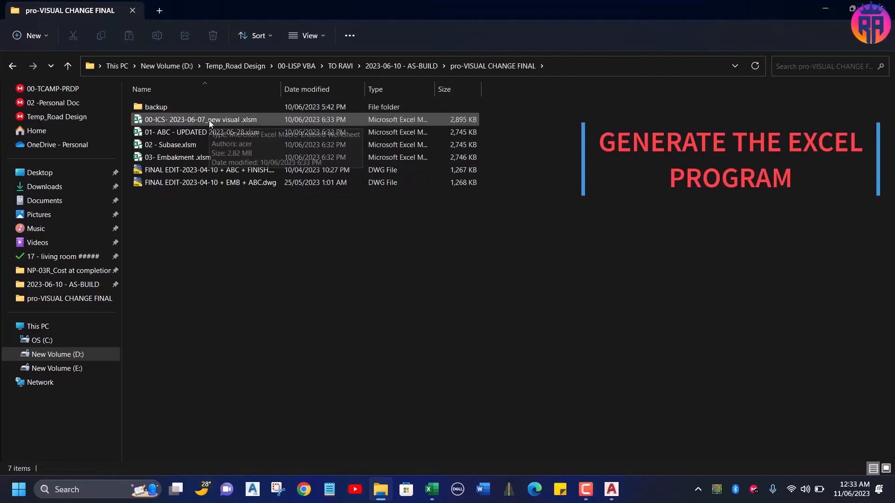
double_click(209, 120)
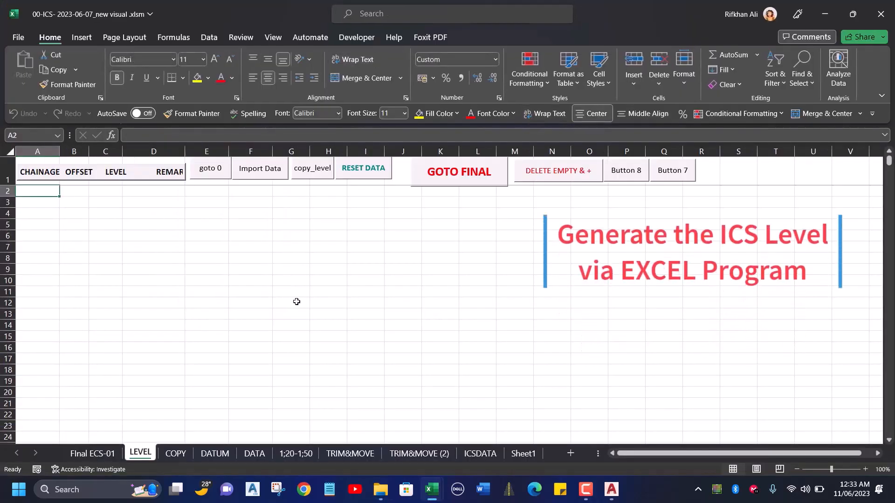
left_click(380, 490)
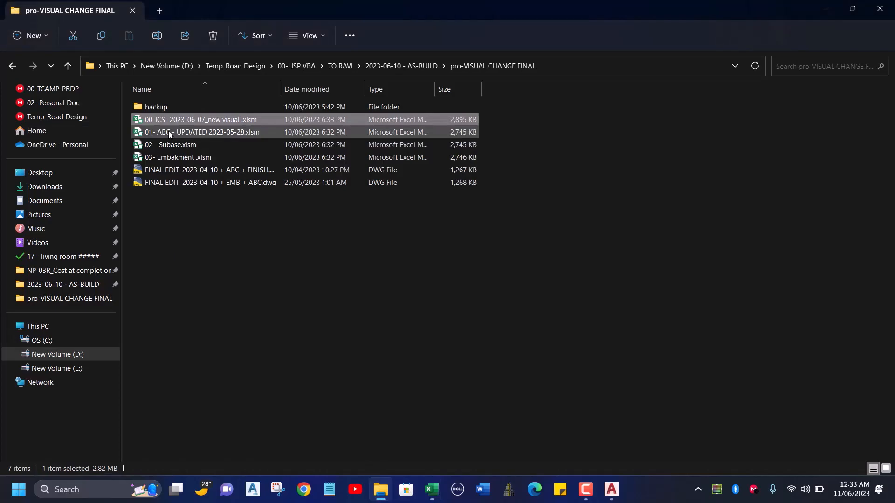
double_click(172, 157)
- Open the workbooks 02 - Subase.xlsm and 01- ABC - UPDATED 2023-05-28.xlsm from the same folder
mouse_move(436, 491)
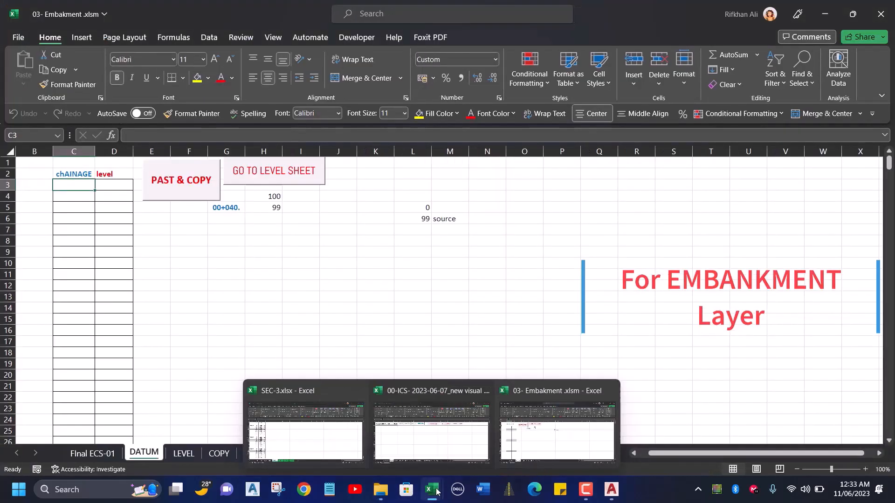
left_click(381, 489)
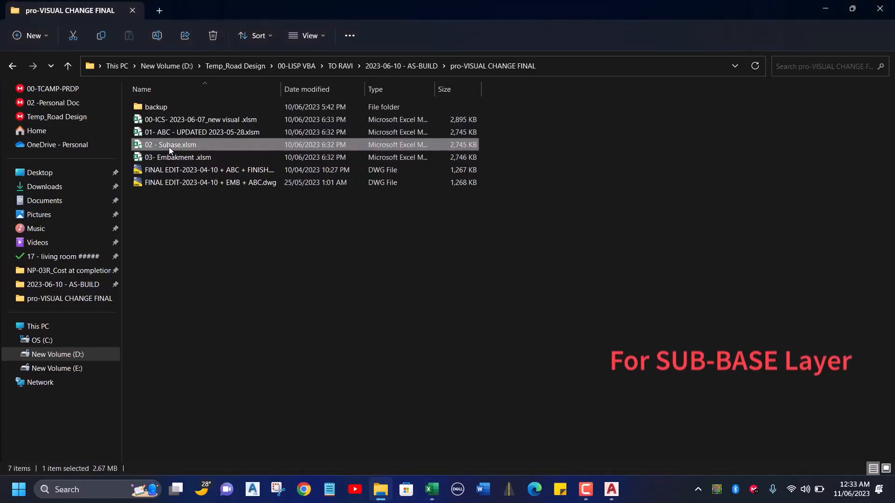
double_click(169, 147)
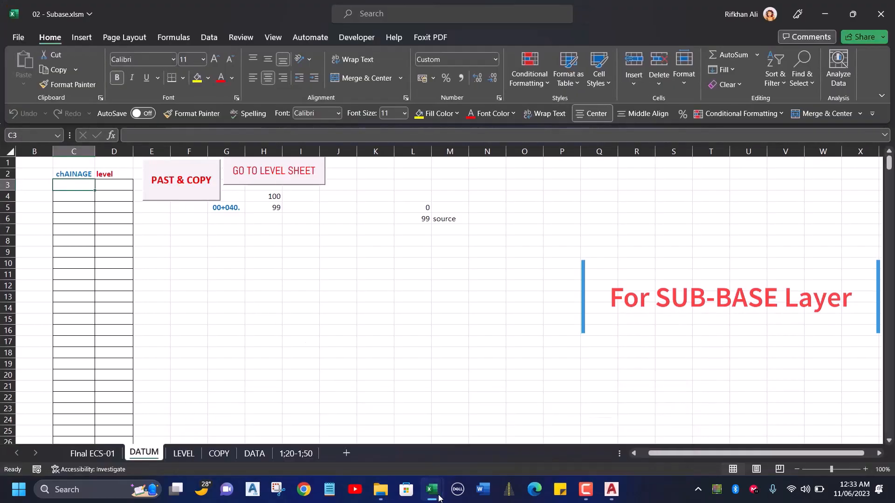
mouse_move(438, 498)
left_click(379, 489)
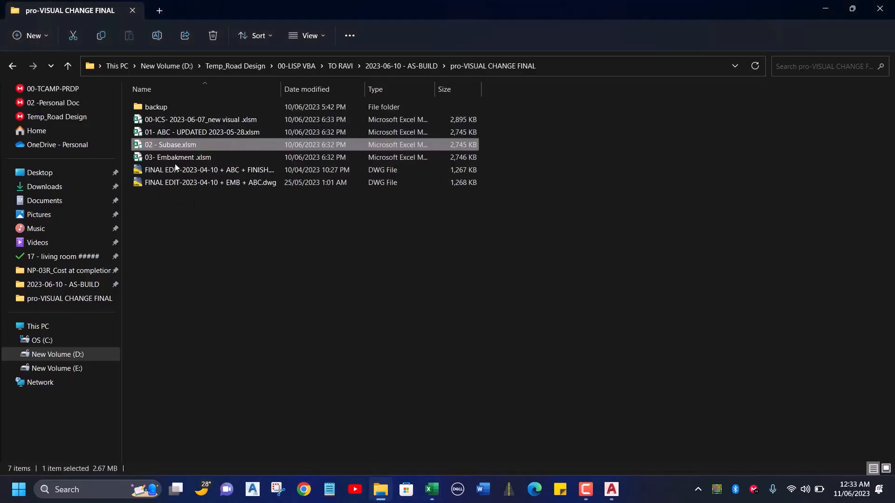
double_click(167, 133)
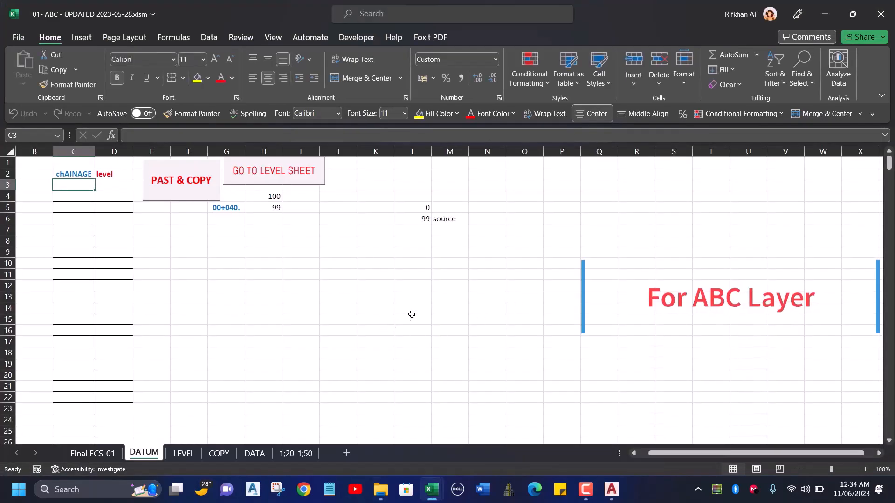
- Copy the reformatted TRIM (3) data from SEC-3.xlsx and paste it as values at A2 of the 00-ICS workbook's LEVEL sheet
left_click(166, 433)
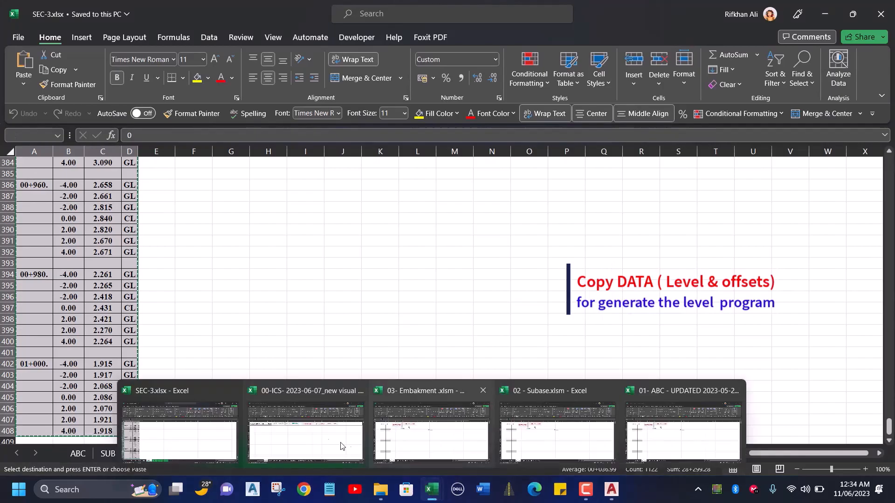
left_click(312, 437)
right_click(26, 190)
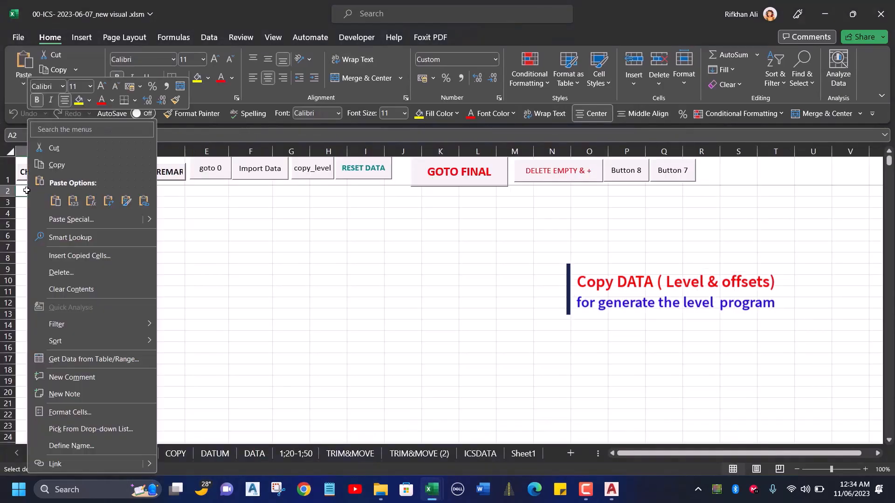
left_click(74, 201)
- Go to the FInal ECS-01 sheet, run the section generation 51 times and close the progress window
left_click(440, 173)
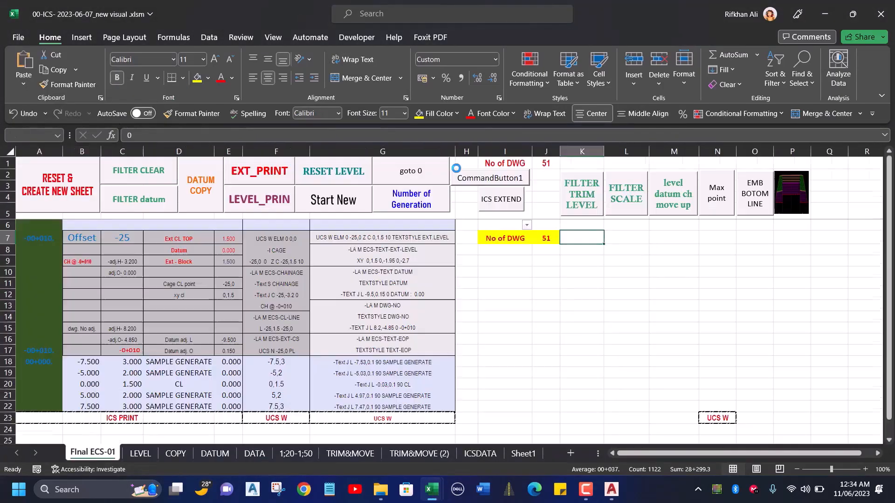
left_click(411, 199)
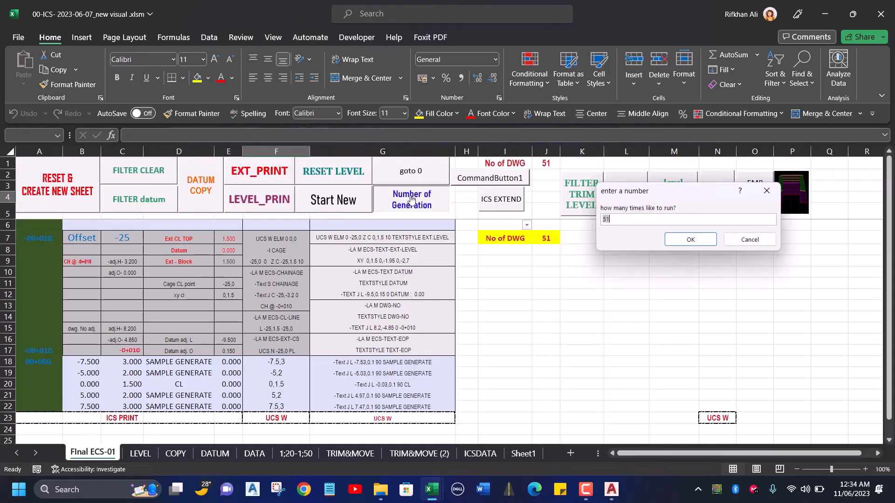
key("Return")
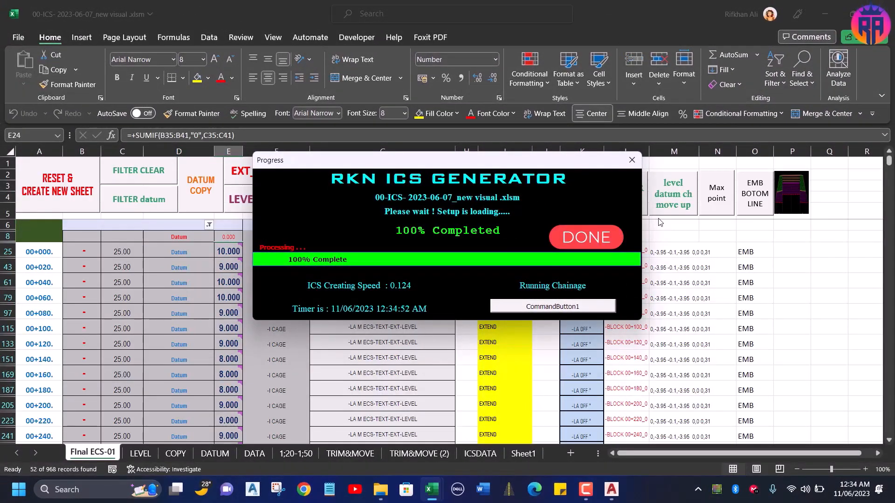
left_click(631, 162)
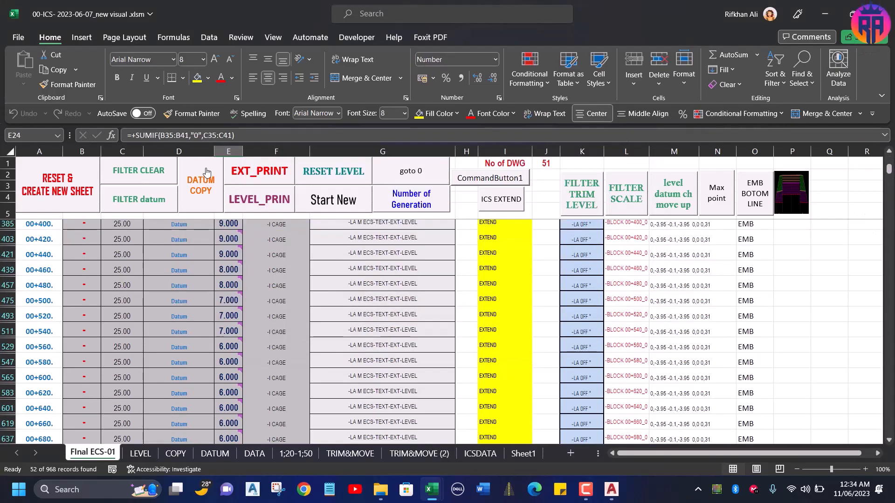
- Copy the filtered chainages and datum levels into the DATUM sheets of the Embakment, Subase and ABC workbooks
scroll(197, 280, "down", 4)
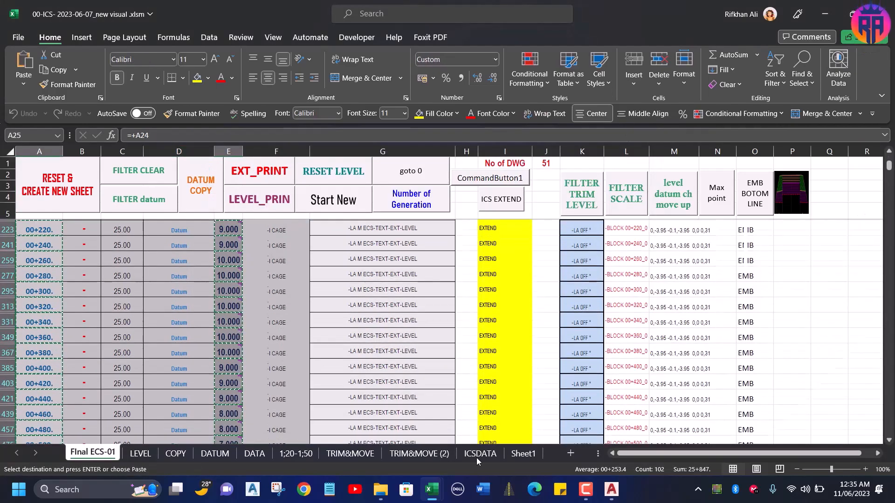
mouse_move(431, 490)
left_click(430, 418)
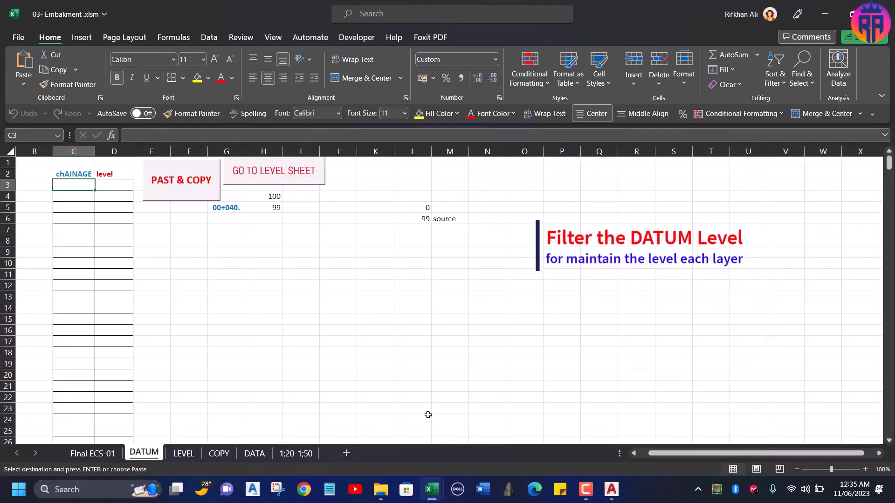
mouse_move(432, 497)
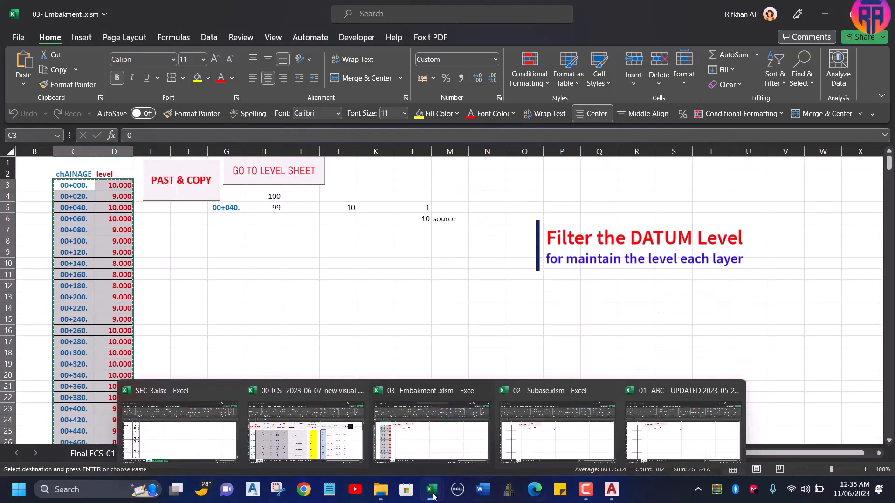
left_click(536, 434)
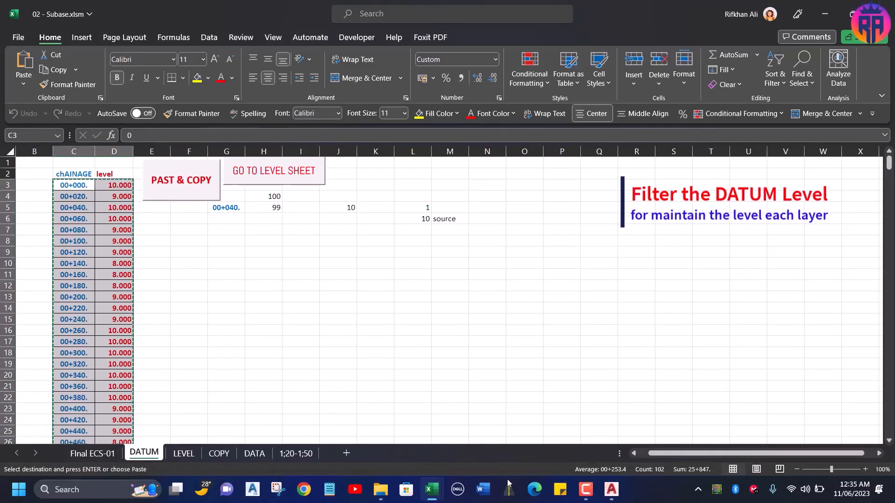
mouse_move(437, 494)
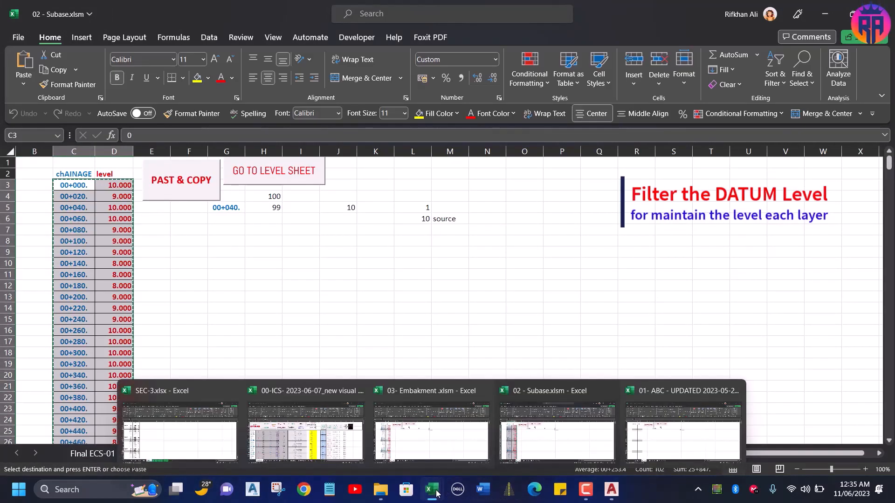
left_click(669, 423)
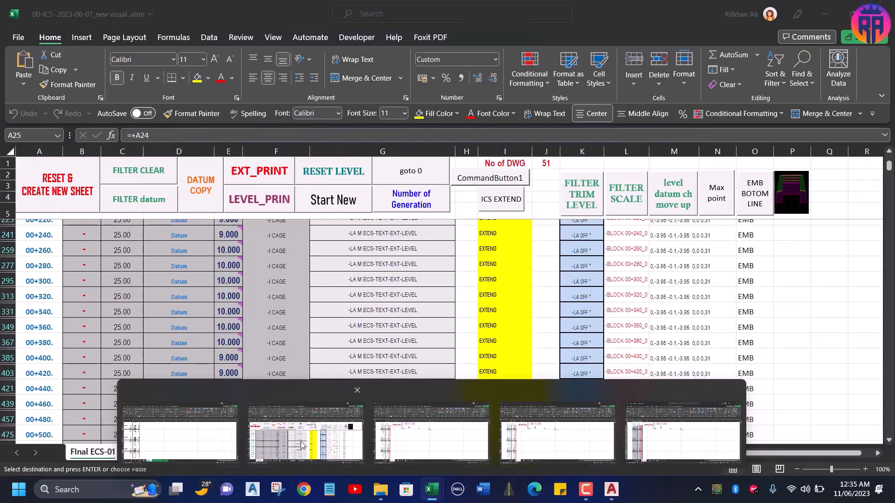
- Run the 00-ICS workbook's EXT_PRINT commands in the Civil 3D drawing and copy its level print commands
left_click(301, 452)
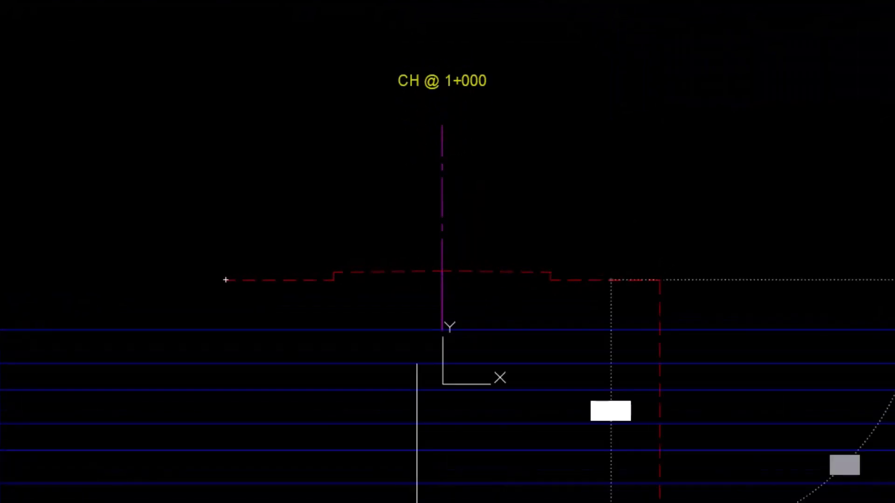
key("alt+Tab")
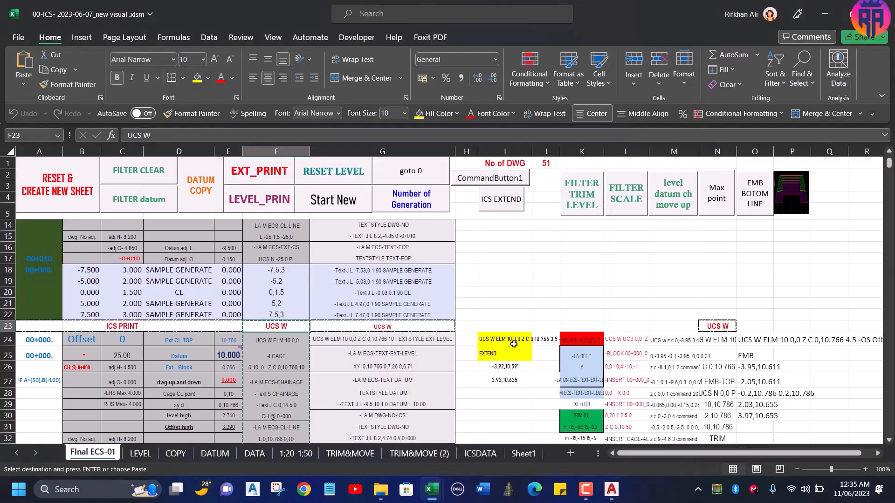
left_click(274, 208)
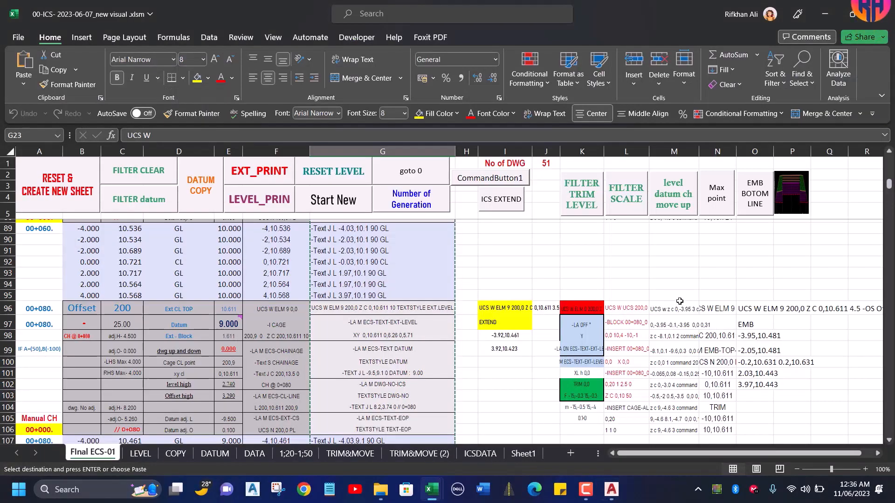
- Filter the trim level commands for the AS-GERATE-01 drawing, erase the long horizontal line there and switch back to the 00-ICS workbook
left_click(589, 208)
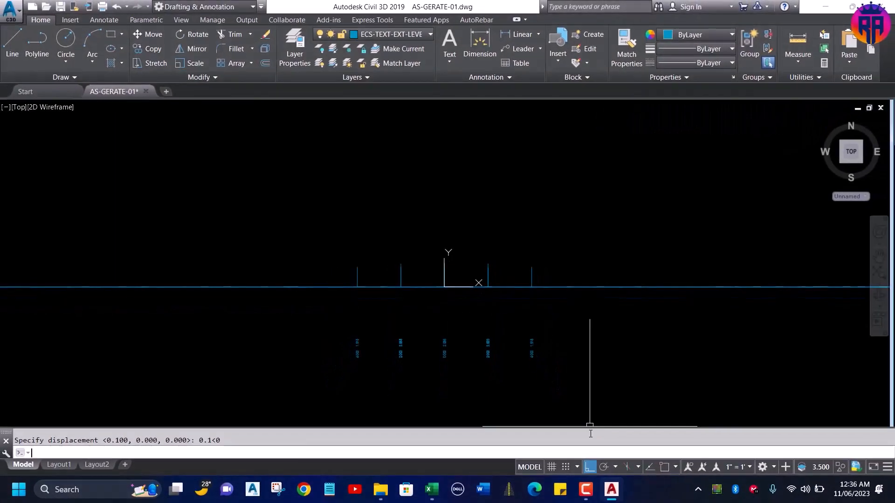
left_click(674, 257)
left_click(629, 348)
type("e")
key("space")
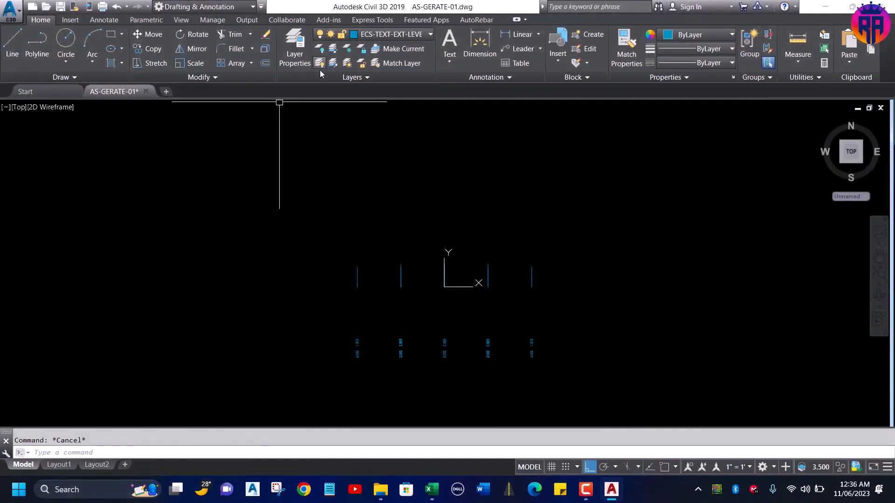
key("alt+Tab")
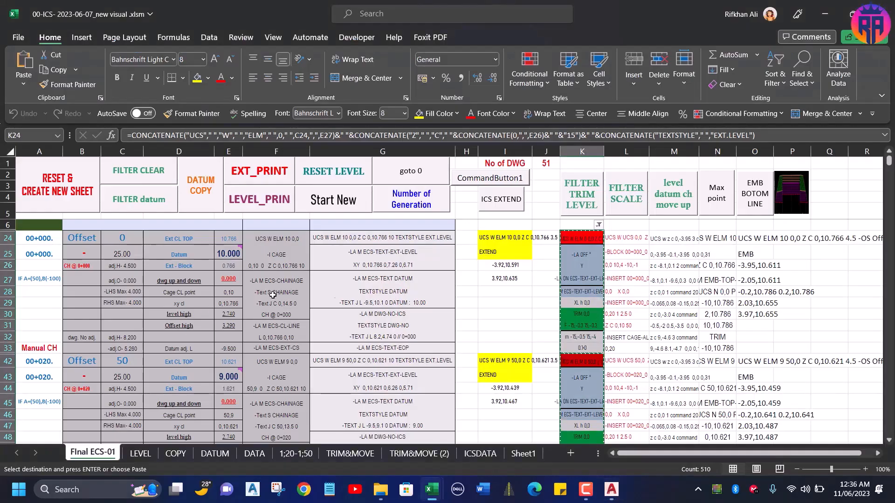
- Copy the chainages, offsets and levels from the EMB (2) sheet of SEC-3.xlsx into the Embakment workbook's LEVEL sheet, starting at A2
mouse_move(430, 501)
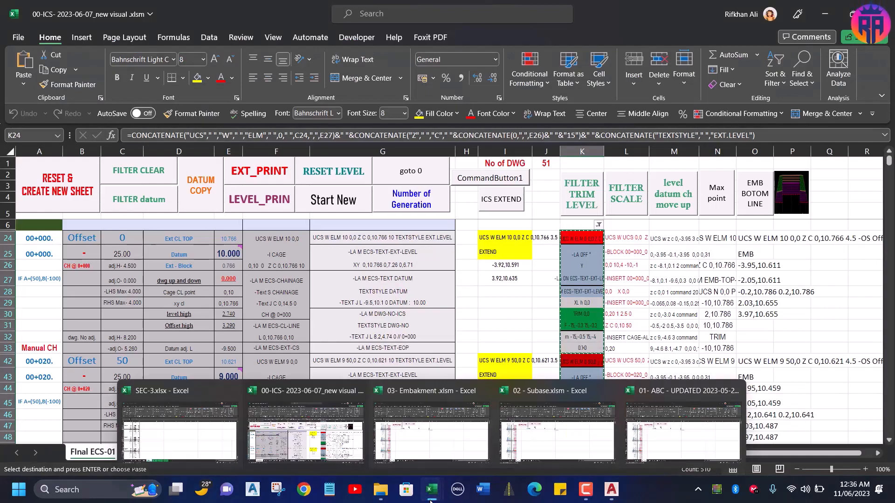
left_click(407, 443)
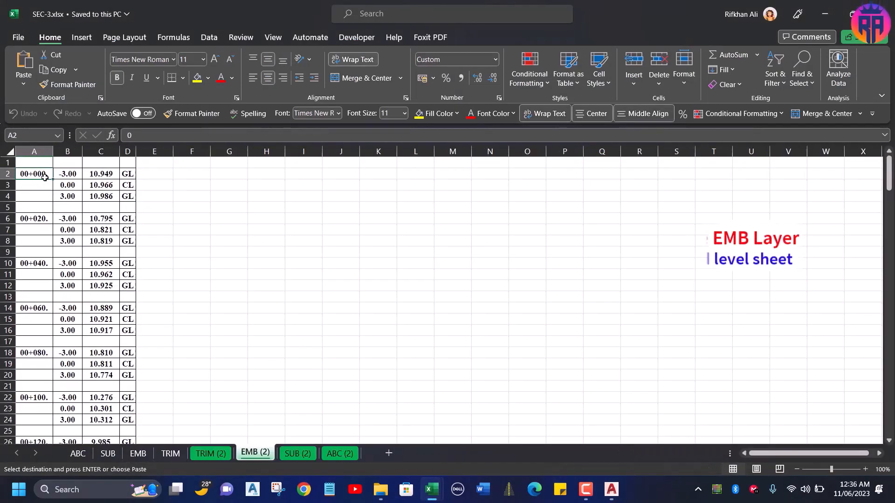
scroll(70, 274, "down", 20)
key("ctrl+shift+End")
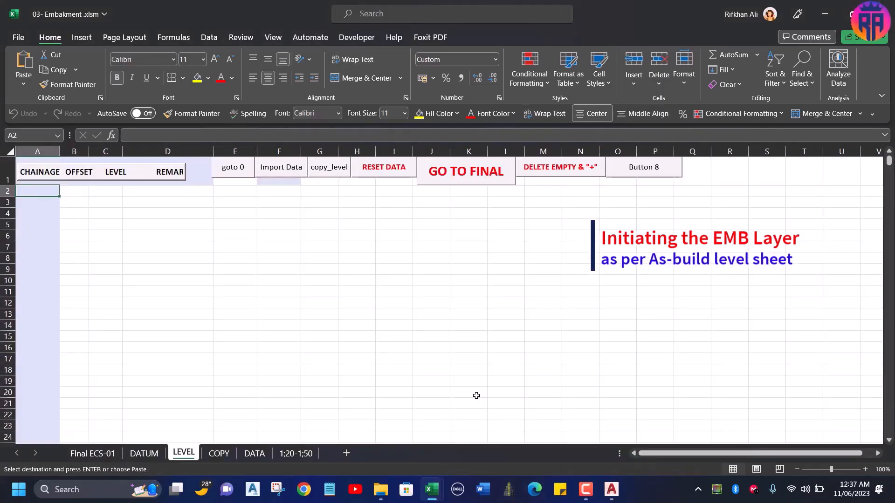
right_click(45, 192)
left_click(94, 205)
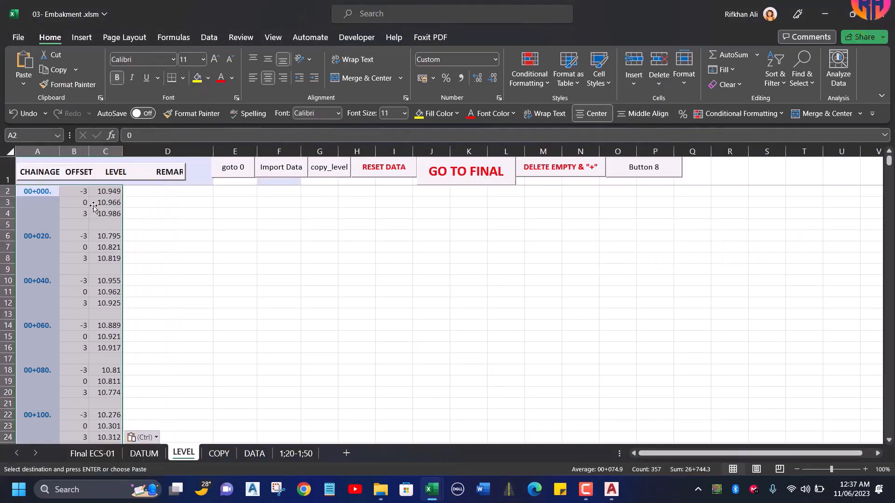
- Go to the Embakment workbook's FInal ECS-01 sheet, run RUN-PRO with confirmation for 51 drawings and review the filtered datum rows
left_click(471, 180)
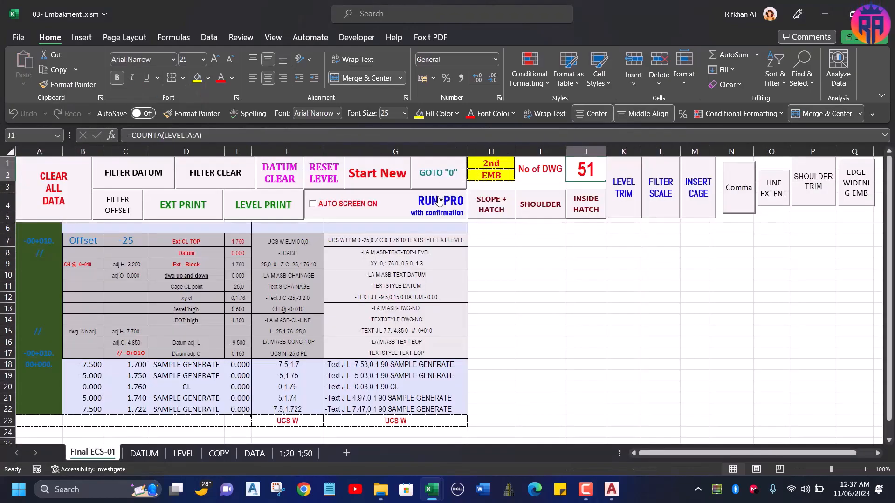
left_click(438, 200)
key("Return")
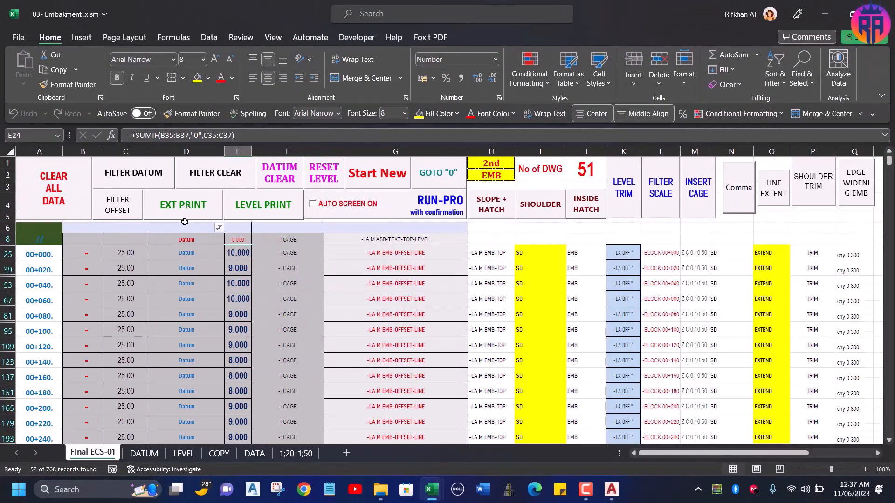
scroll(187, 279, "down", 8)
scroll(194, 276, "up", 8)
- Run the Embakment workbook's EXT PRINT and LEVEL PRINT commands in the AS-GERATE-01 drawing in Civil 3D
left_click(182, 186)
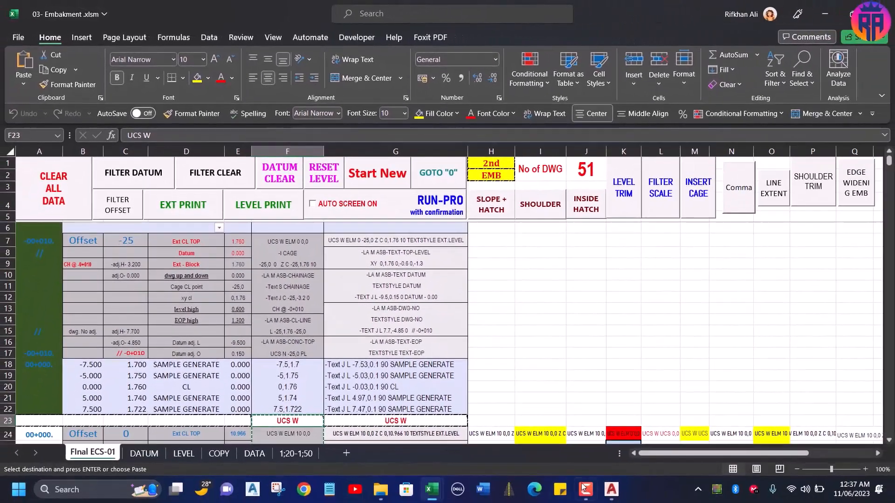
left_click(612, 490)
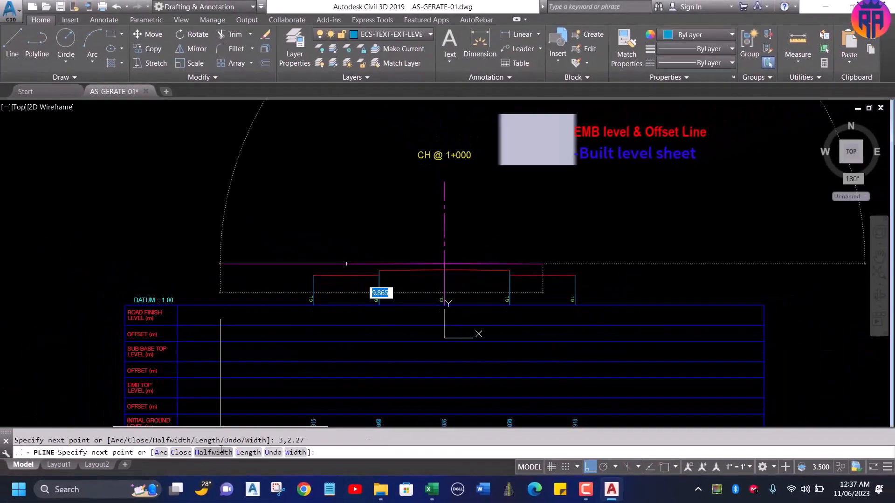
key("Escape")
key("alt+Tab")
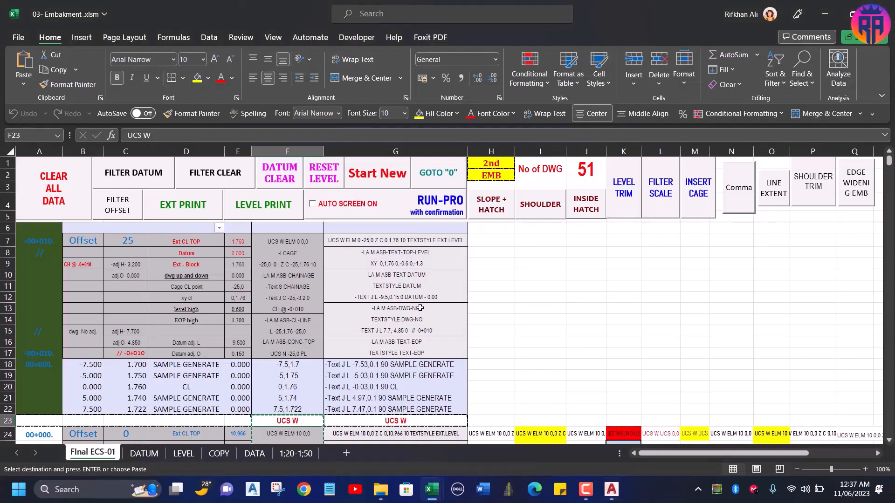
key("alt+Tab")
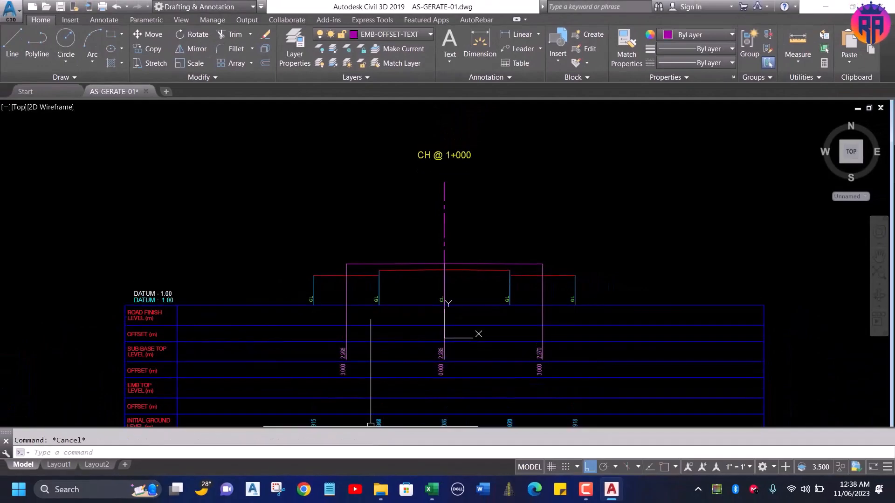
- Run the Embakment workbook's LEVEL TRIM commands in the AS-GERATE-01 drawing and erase the long horizontal line
key("alt+Tab")
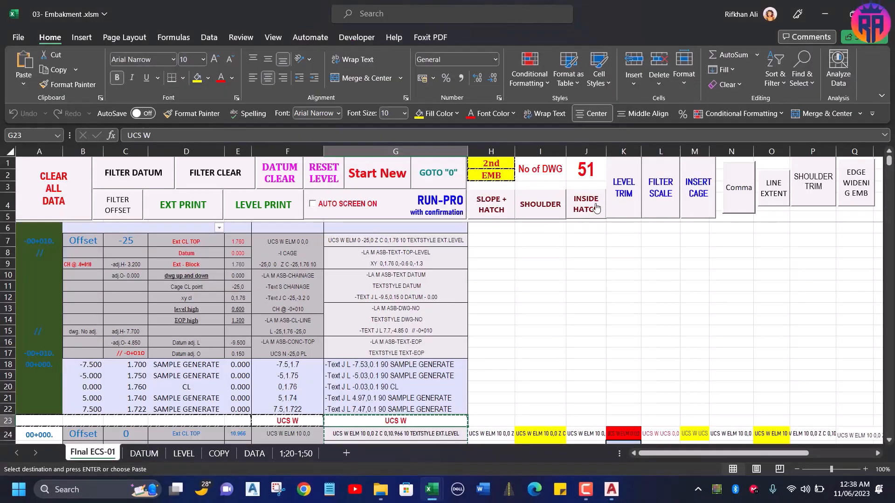
key("alt+Tab")
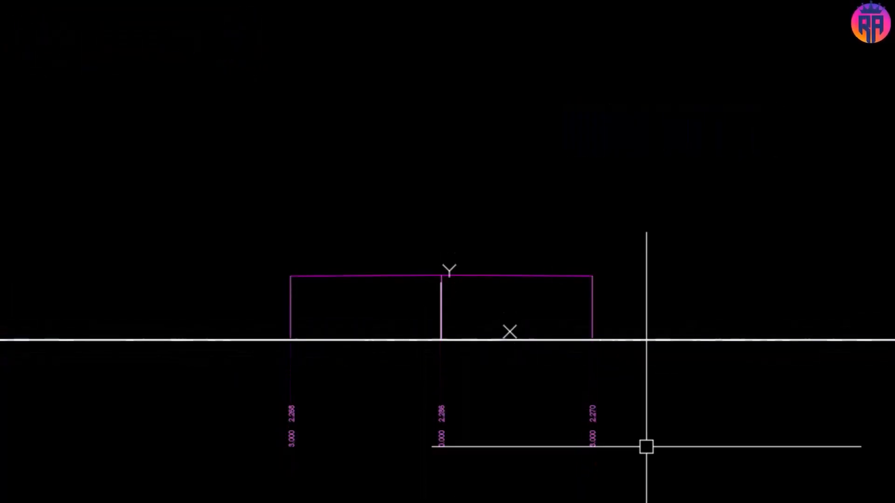
left_click_drag(894, 224, 845, 459)
key("Delete")
- Turn all layers back on, unisolate them and inspect the embankment levels in the section at CH 1+000
left_click(319, 65)
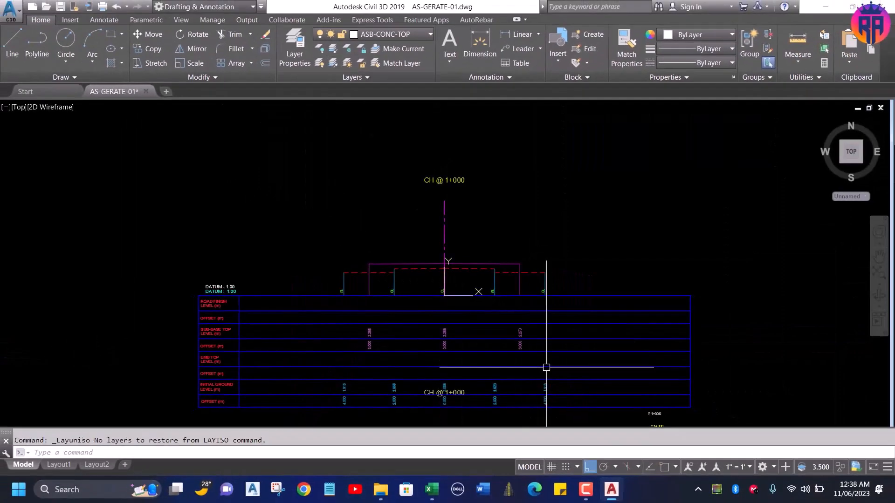
key("Escape")
scroll(546, 322, "up", 2)
scroll(598, 262, "down", 2)
scroll(300, 392, "up", 2)
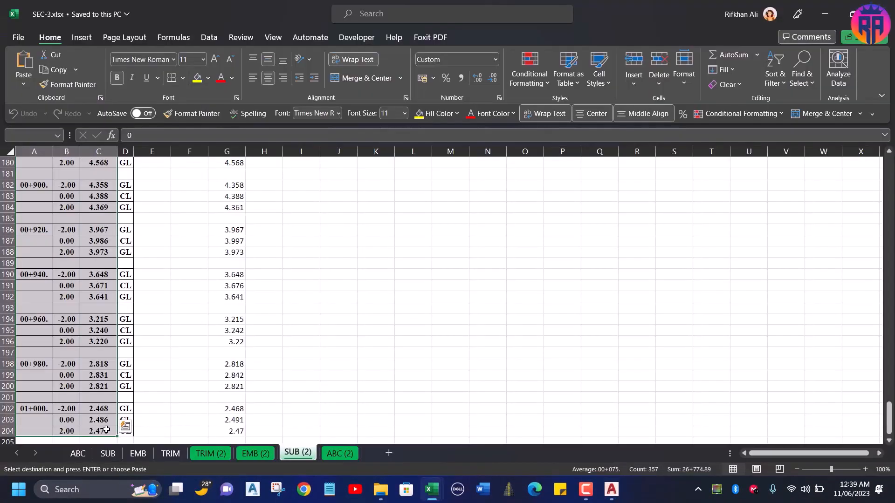
- Paste the SUB (2) levels from SEC-3.xlsx at A2 of the Subase workbook's LEVEL sheet and generate its 51 sections from the final sheet
left_click(614, 483)
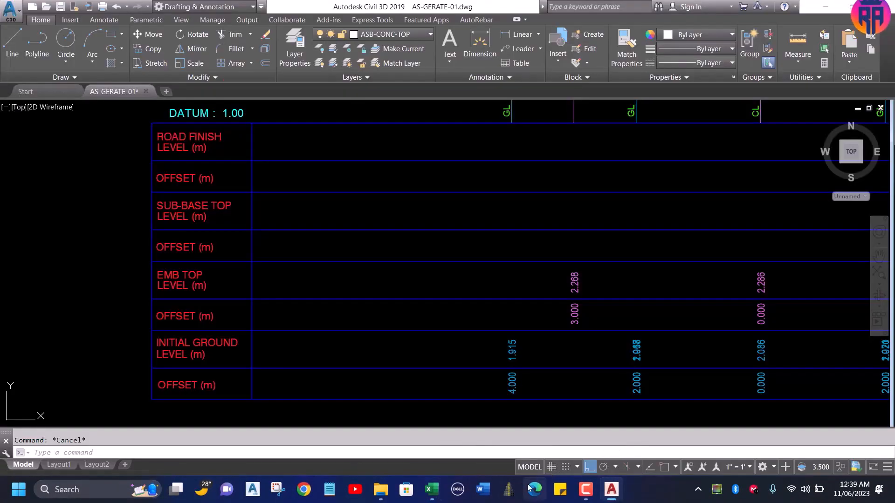
mouse_move(431, 488)
left_click(540, 430)
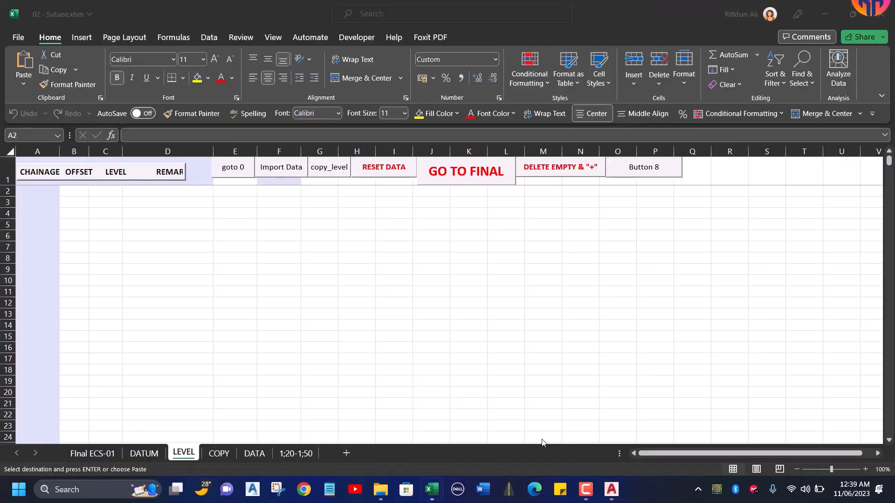
right_click(36, 191)
left_click(49, 195)
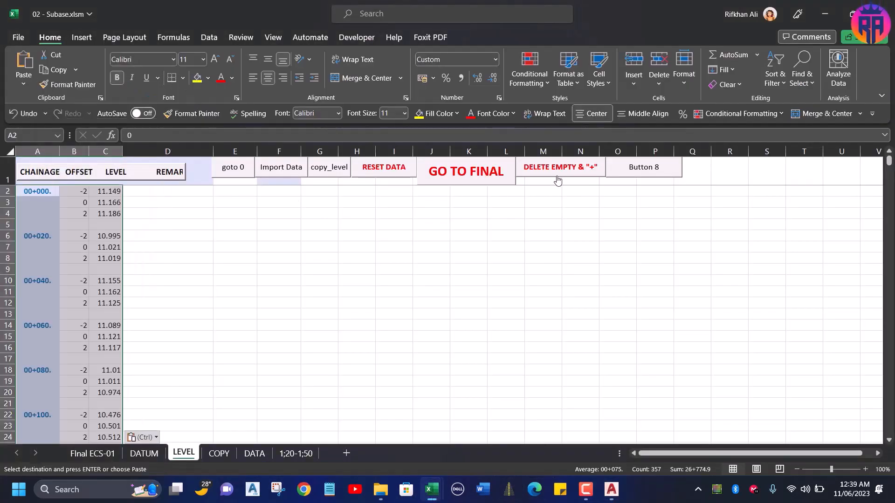
left_click(481, 174)
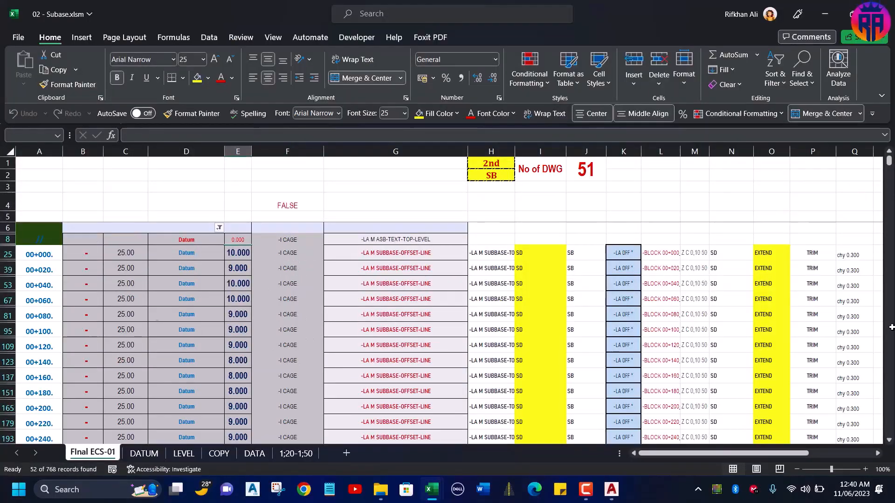
- Run the Subase workbook's EXT PRINT and LEVEL PRINT commands in the AS-GERATE-01 drawing in Civil 3D
left_click(179, 211)
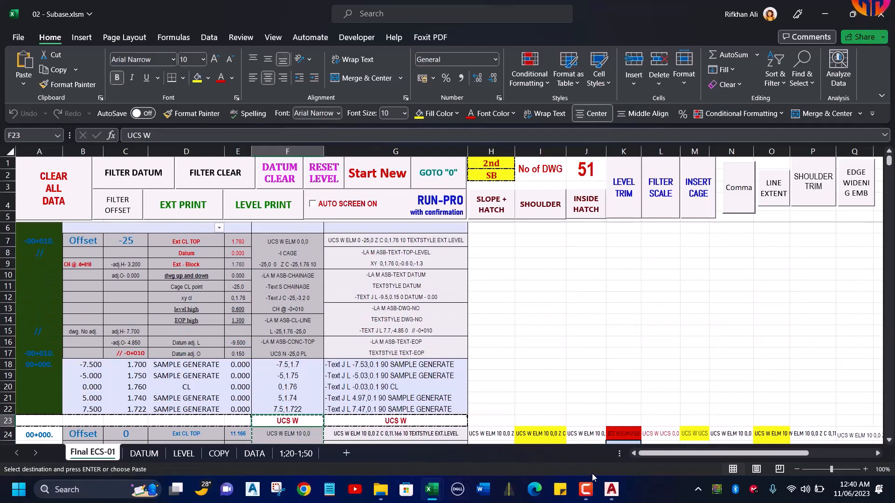
left_click(611, 489)
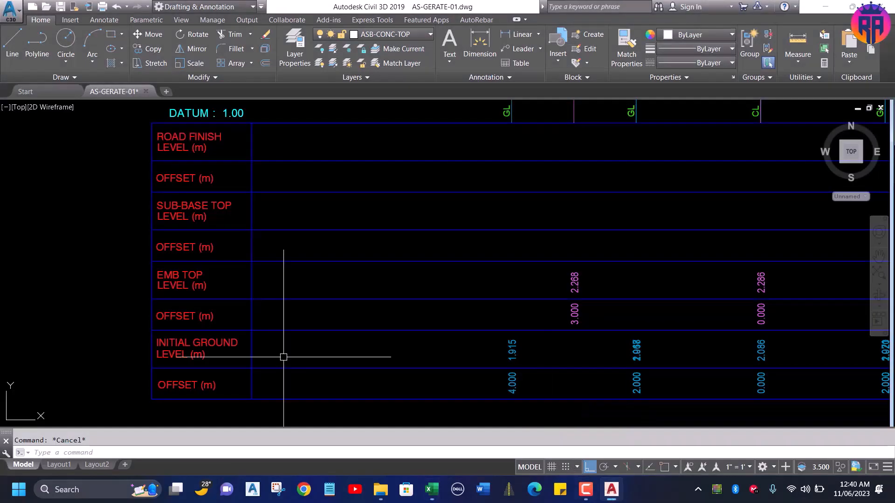
scroll(284, 357, "down", 2)
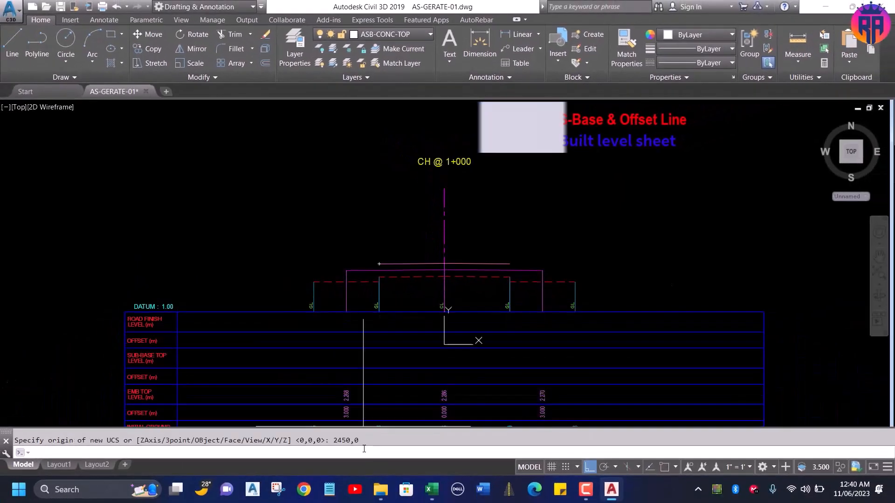
key("alt+Tab")
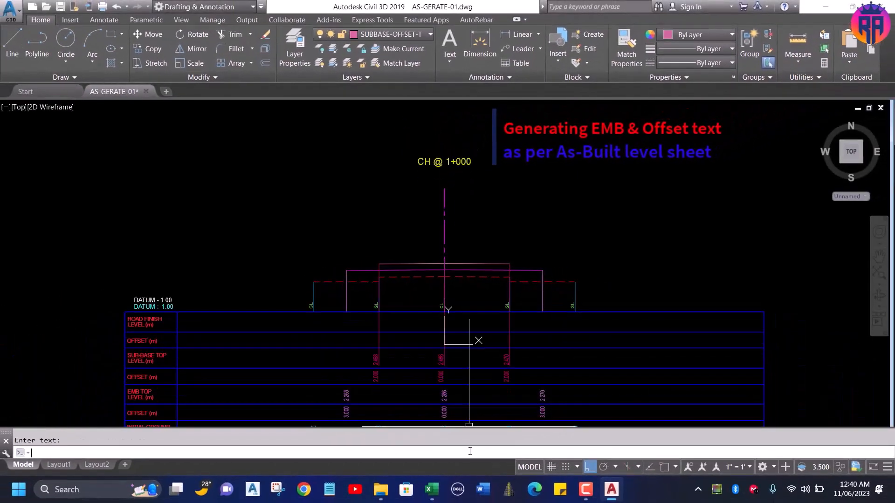
key("Escape")
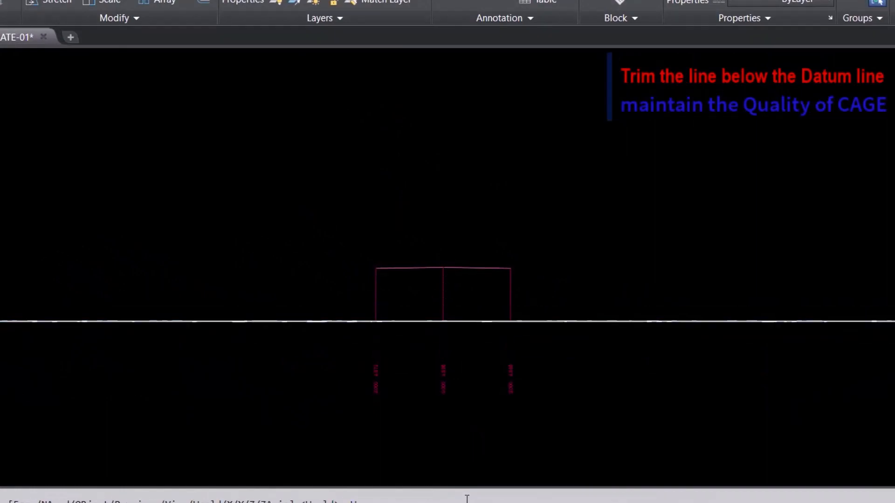
- Erase the long horizontal trim line across the sub-base sections, turn all layers on and unisolate them
left_click(673, 243)
left_click(634, 323)
key("Delete")
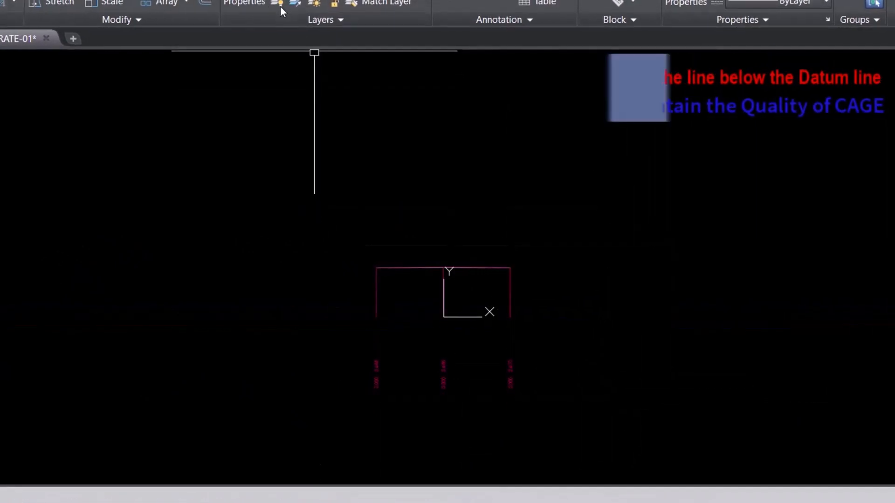
left_click(278, 3)
left_click(294, 2)
scroll(542, 269, "down", 8)
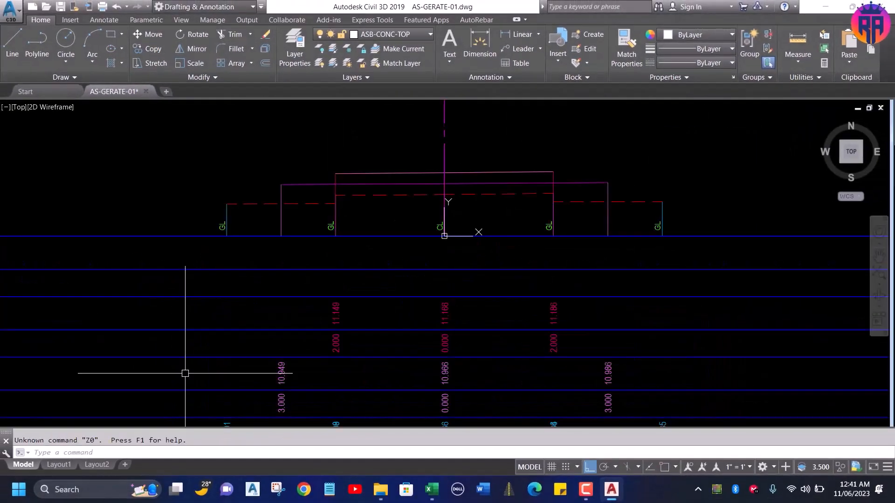
- Cross-check the generated cross sections in the drawing with the Z1 command
type("Z")
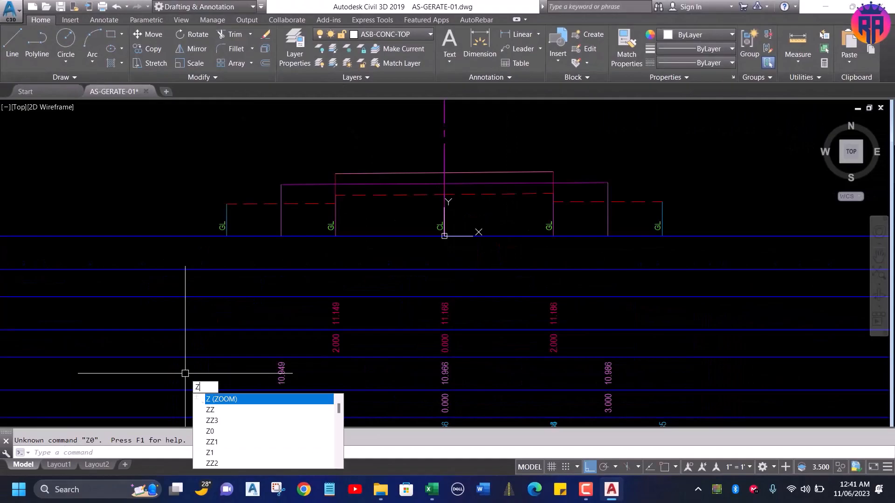
type("Z1")
key("Return")
key("Return")
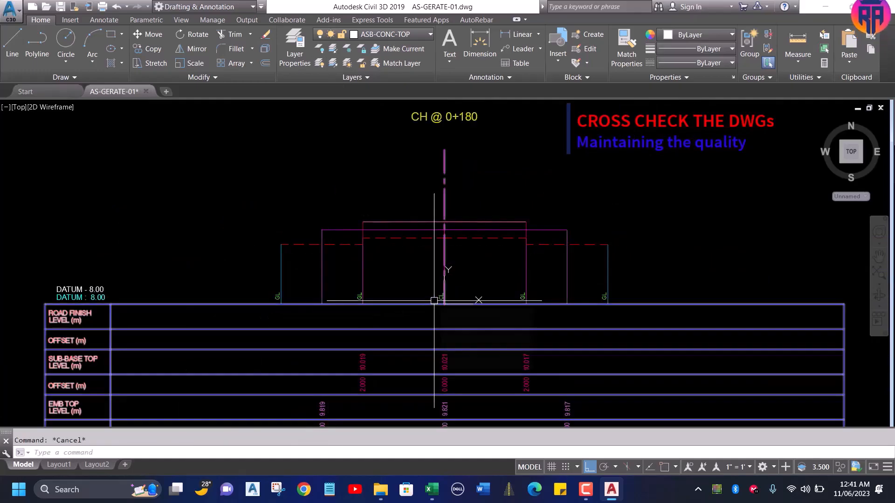
- Copy the chainages, offsets, levels and remarks from A2 to D306 on the ABC (2) sheet of SEC-3.xlsx
mouse_move(432, 497)
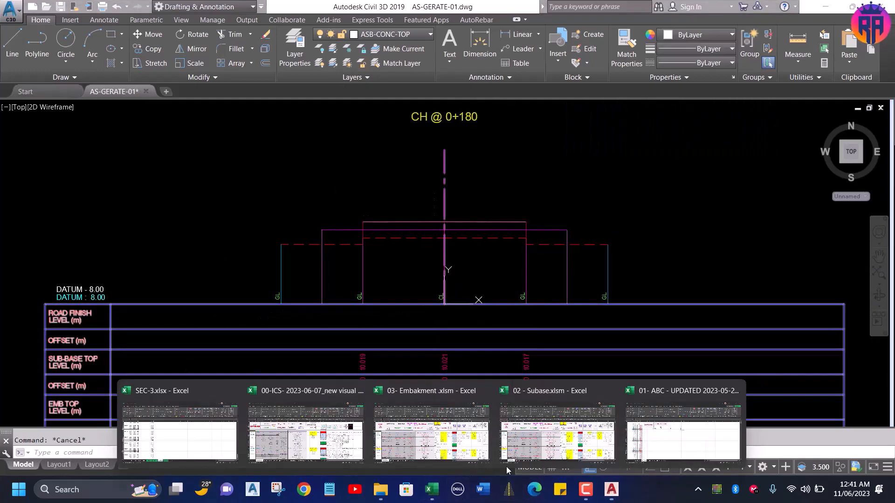
left_click(190, 453)
left_click(340, 453)
scroll(102, 293, "up", 5)
scroll(103, 293, "up", 5)
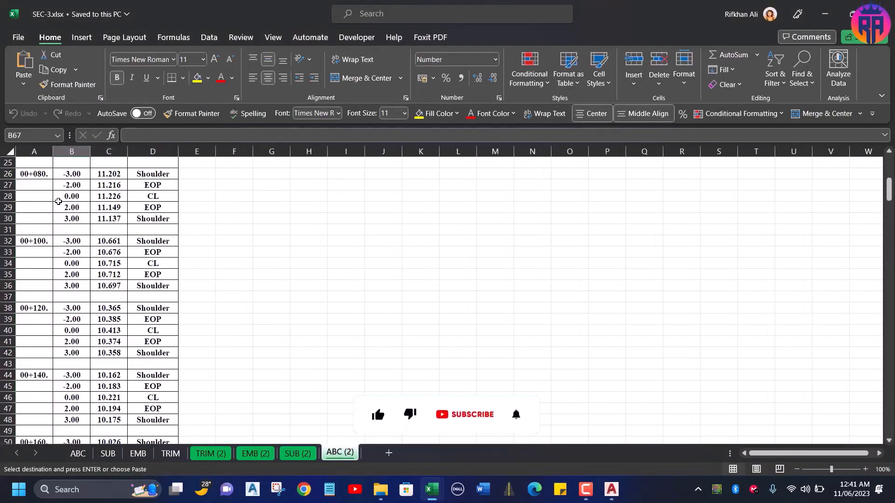
key("ctrl+Home")
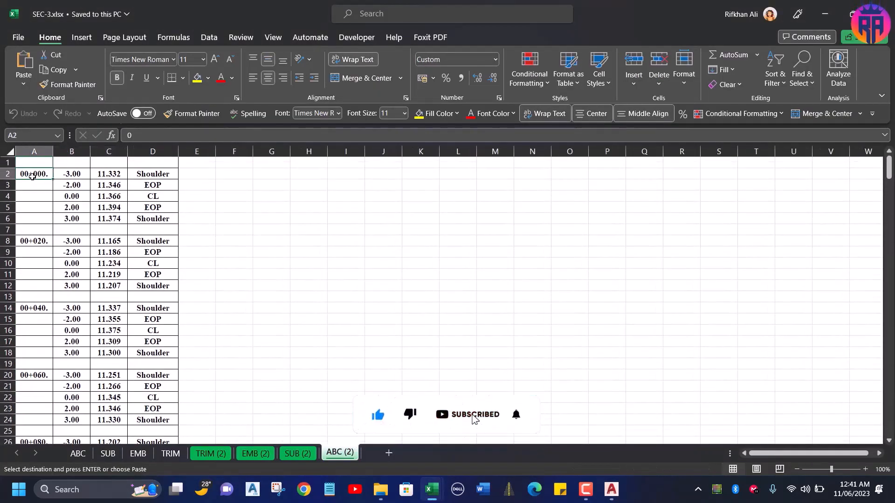
key("ctrl+shift+End")
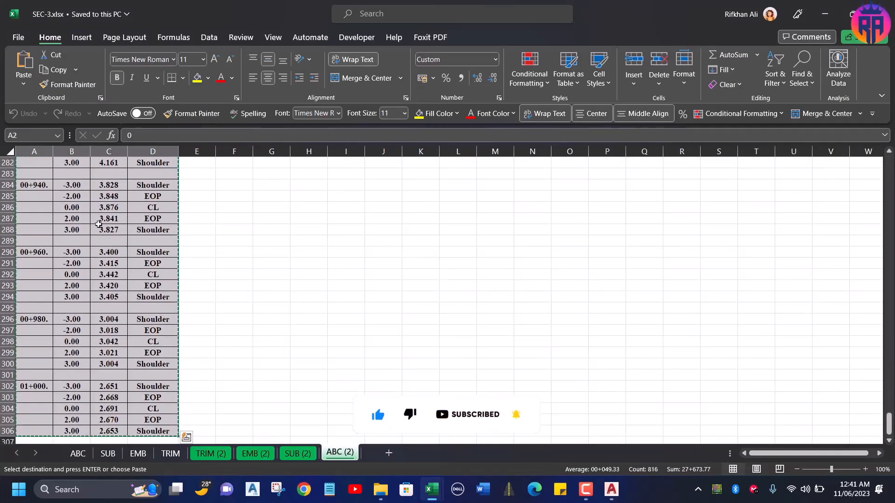
- Paste the copied levels at A2 of the LEVEL sheet in the 01- ABC workbook and go to its final sheet
mouse_move(431, 489)
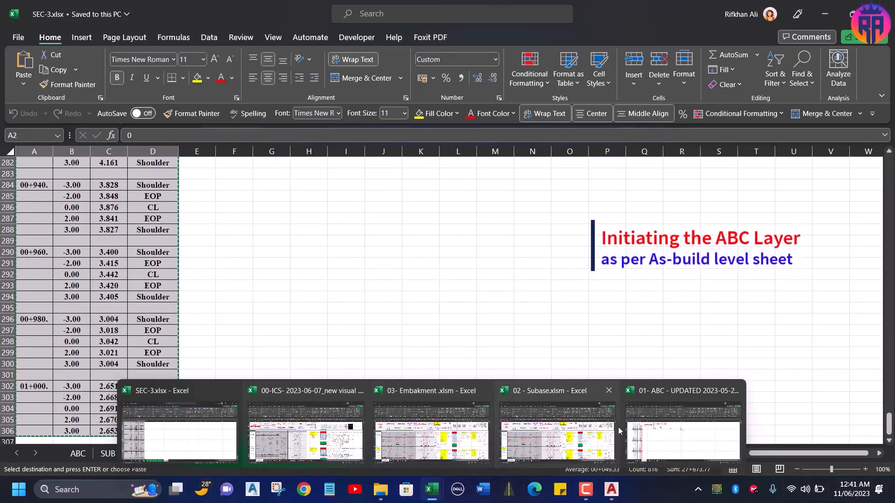
left_click(681, 431)
left_click(273, 176)
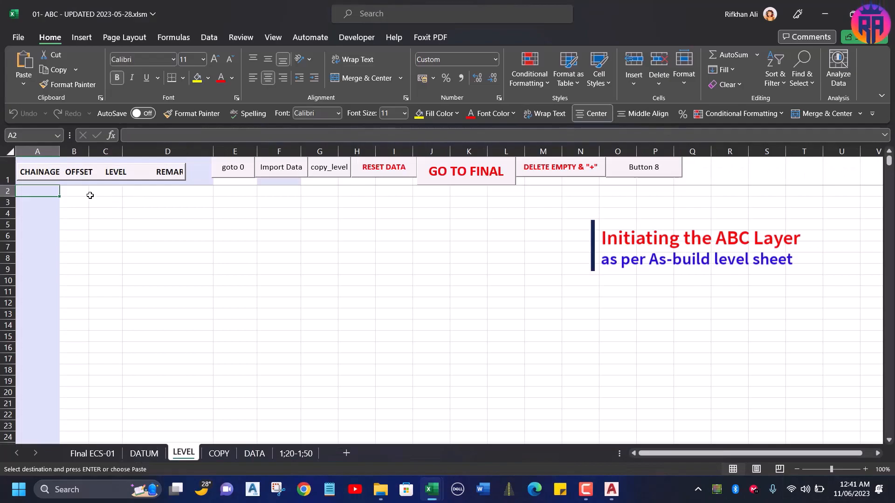
right_click(48, 191)
left_click(95, 200)
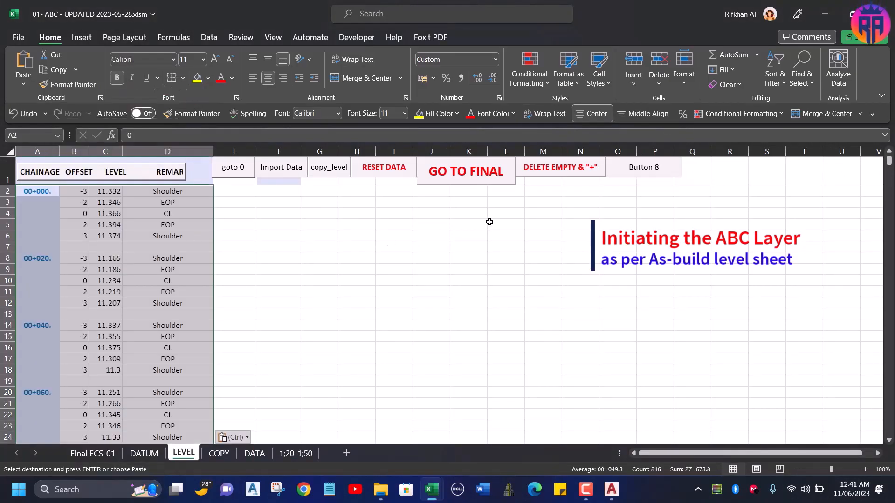
left_click(498, 181)
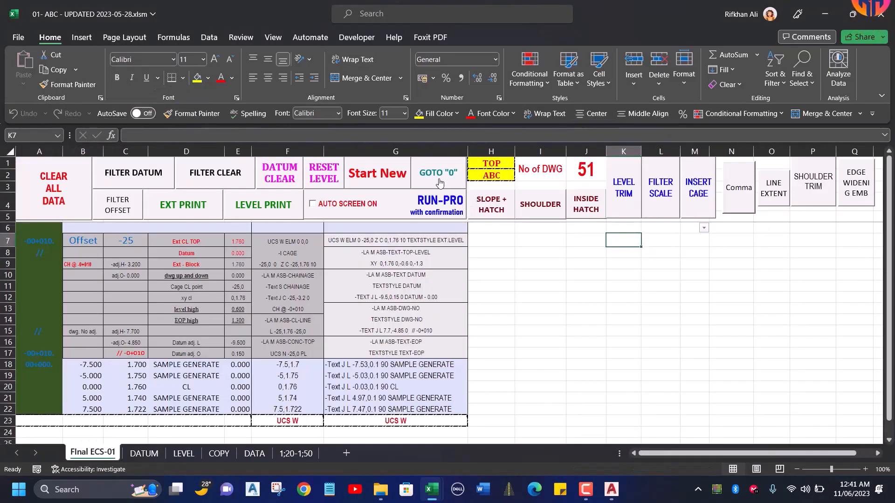
- Run the RUN-PRO macro in the ABC workbook and execute its EXT PRINT script in Civil 3D to draw the ABC section lines
left_click(445, 202)
key("Return")
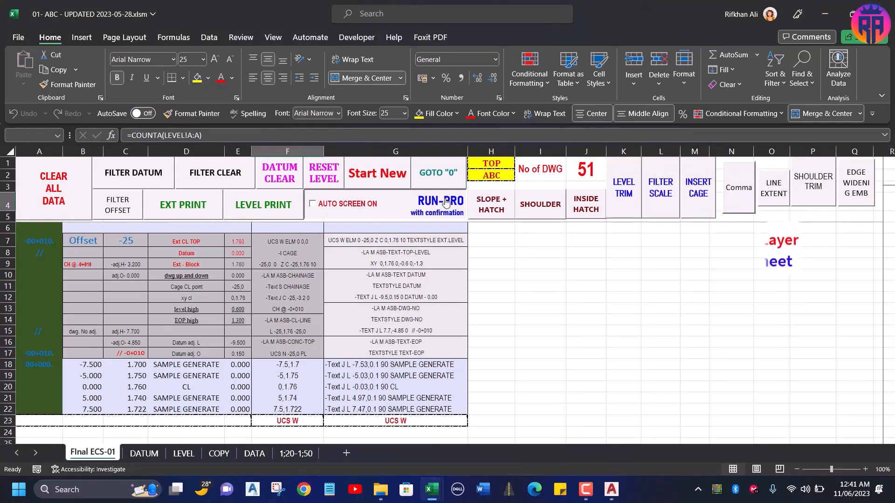
left_click(178, 215)
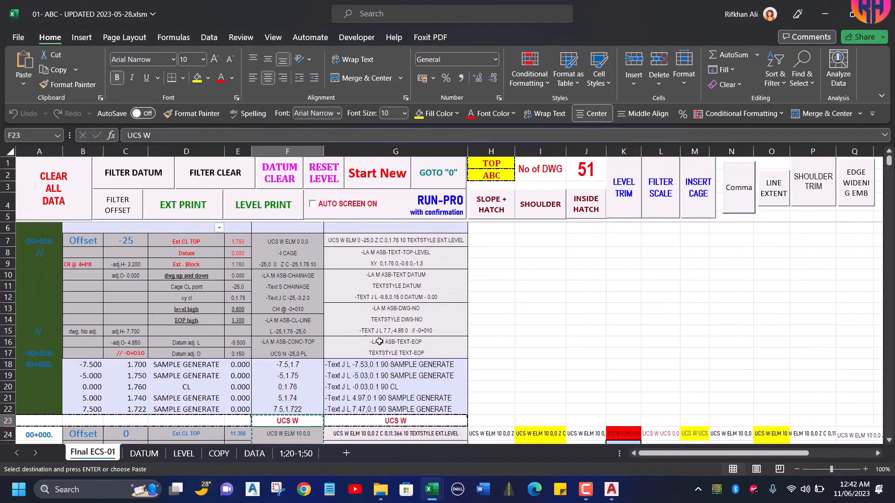
left_click(611, 489)
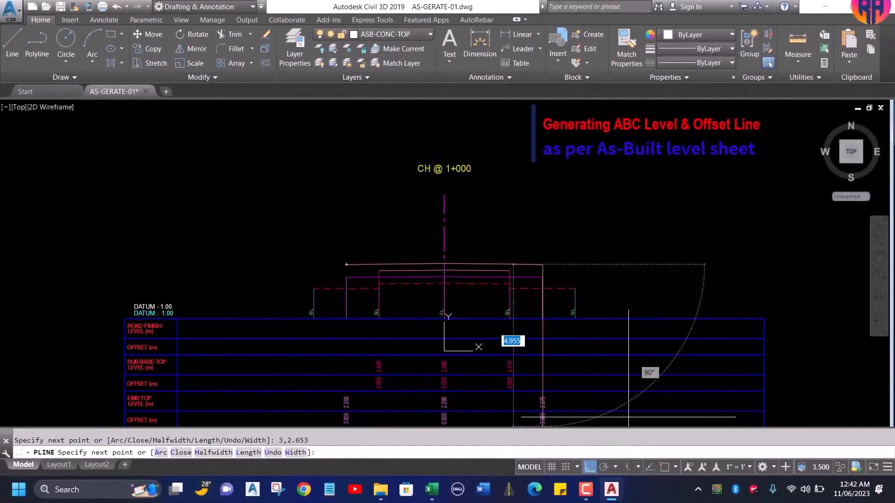
key("Escape")
- Run the ABC workbook's LEVEL PRINT script in Civil 3D to write the ABC levels and offsets on the sections
key("alt+Tab")
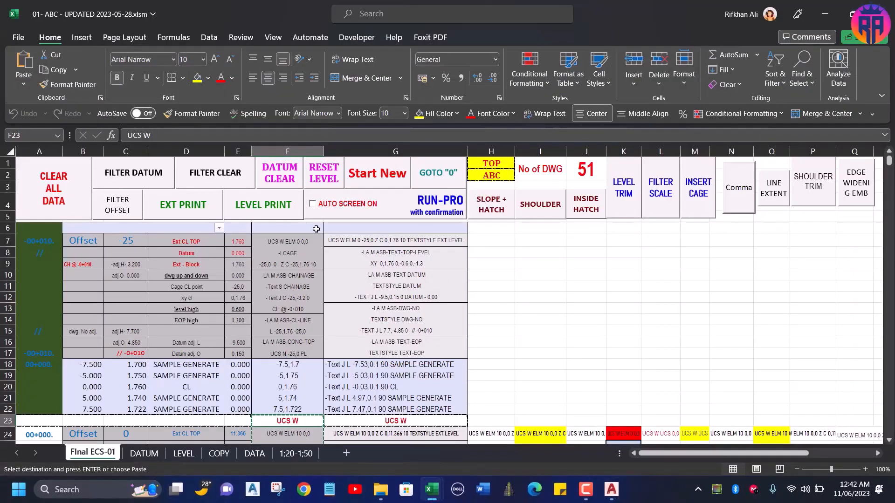
key("alt+Tab")
left_click(474, 448)
key("ctrl+v")
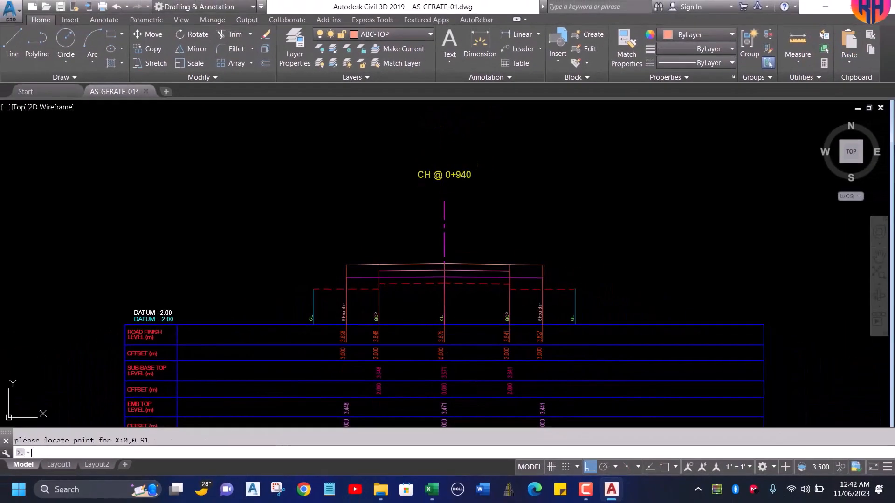
key("Escape")
- Trim the extended ABC level lines in Civil 3D with the workbook's LEVEL TRIM script and bring all layers back on
key("alt+Tab")
left_click(625, 192)
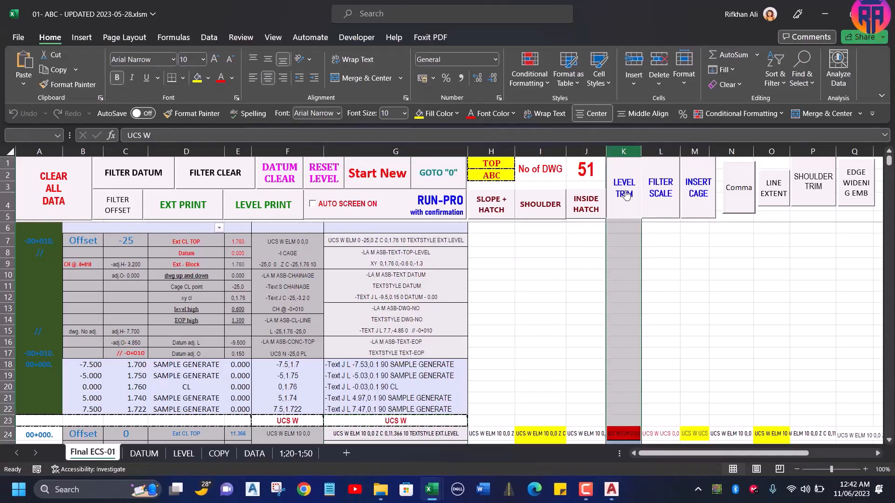
key("alt+Tab")
left_click(574, 452)
key("ctrl+v")
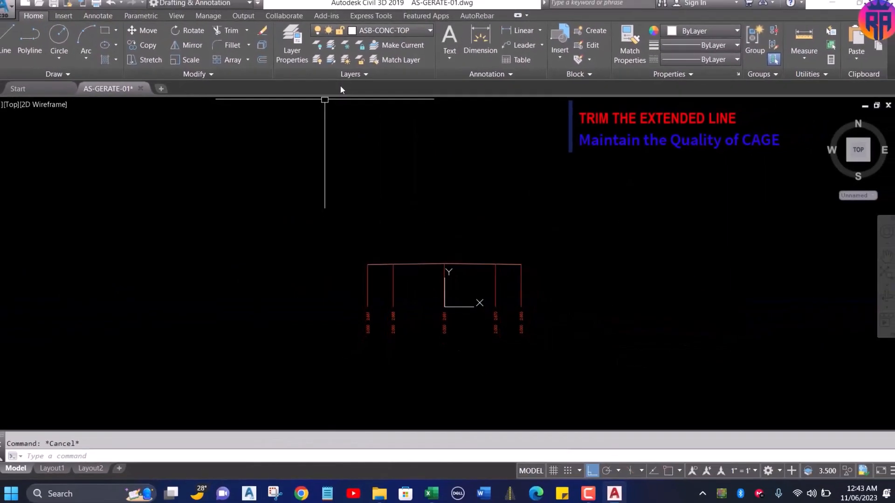
left_click(296, 6)
scroll(397, 322, "up", 4)
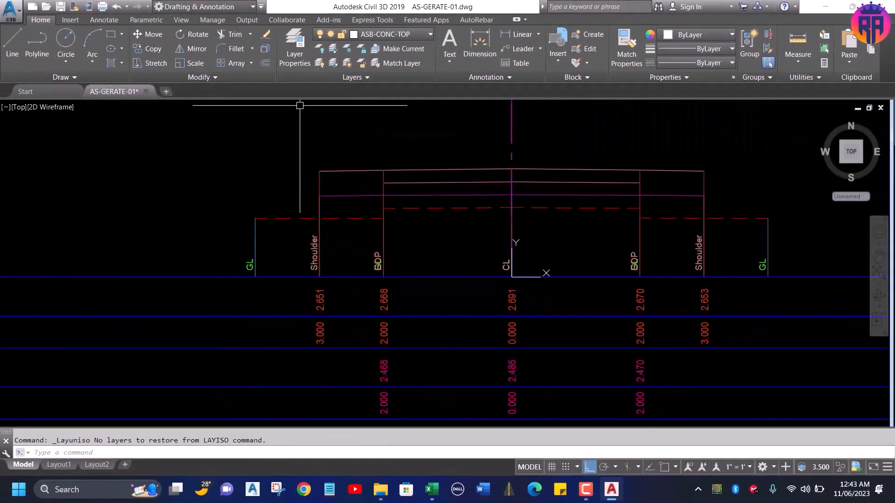
- Generate the shoulder slopes and ABC hatch in Civil 3D from the 01- ABC workbook's SLOPE + HATCH script, with the UCS set to World
left_click(432, 490)
left_click(713, 438)
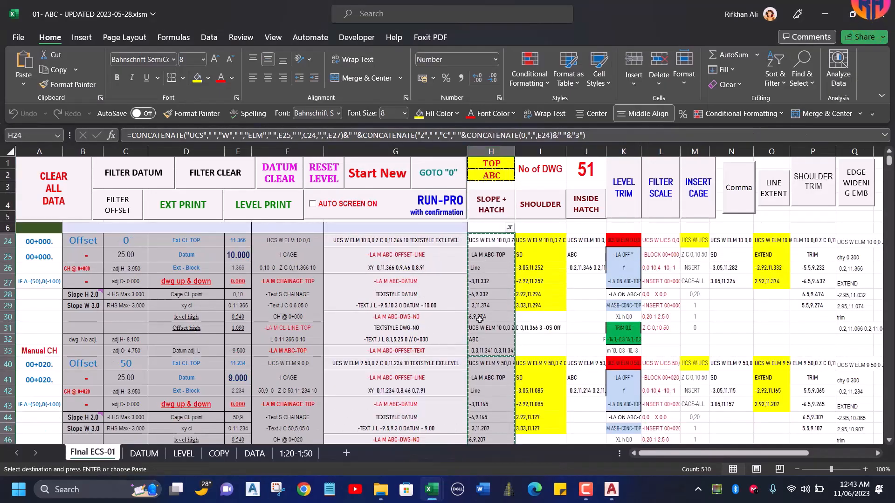
key("alt+Tab")
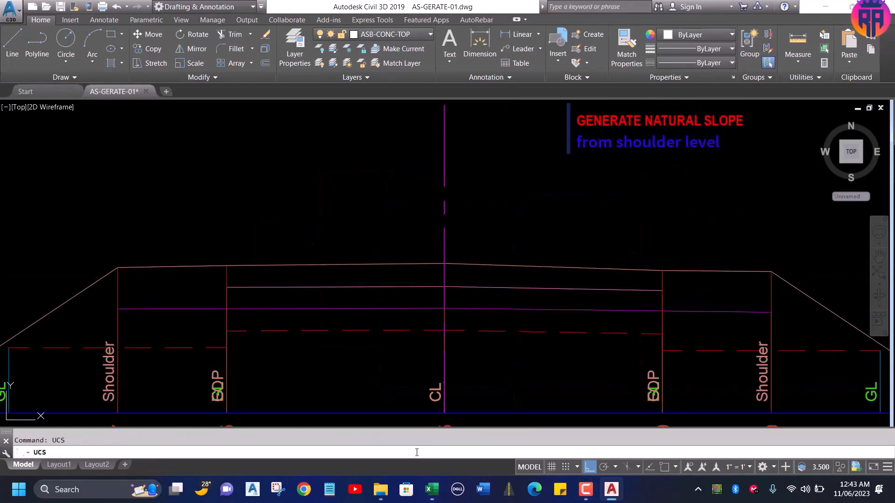
type("w")
key("Return")
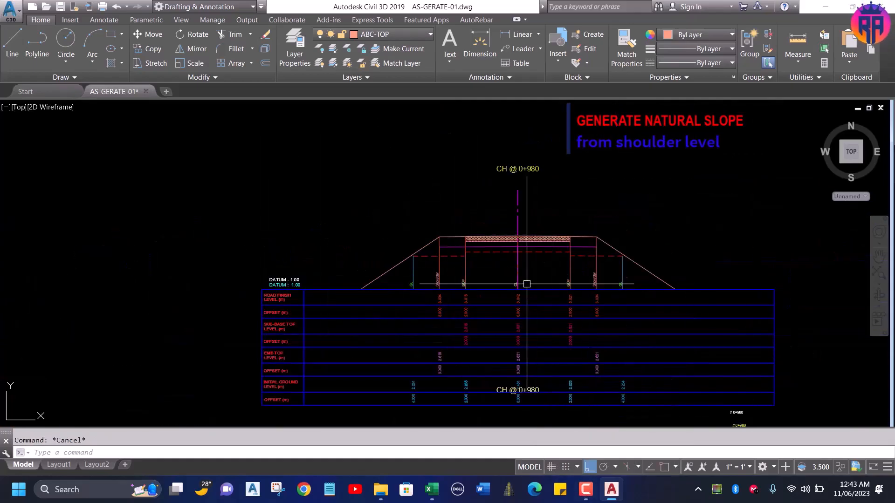
scroll(505, 249, "up", 6)
scroll(254, 258, "down", 4)
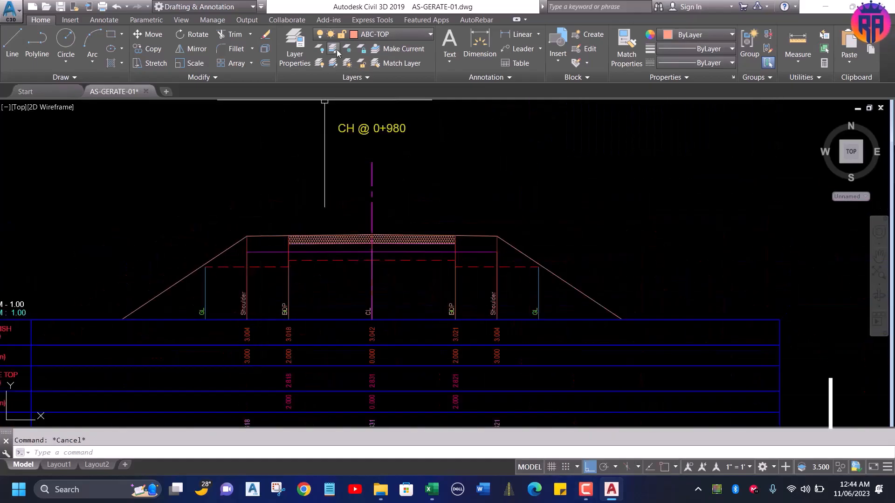
- Isolate the layers of the ABC shoulder slope line and the dashed ICS line
left_click(333, 49)
scroll(265, 289, "up", 4)
left_click(190, 140)
left_click(153, 254)
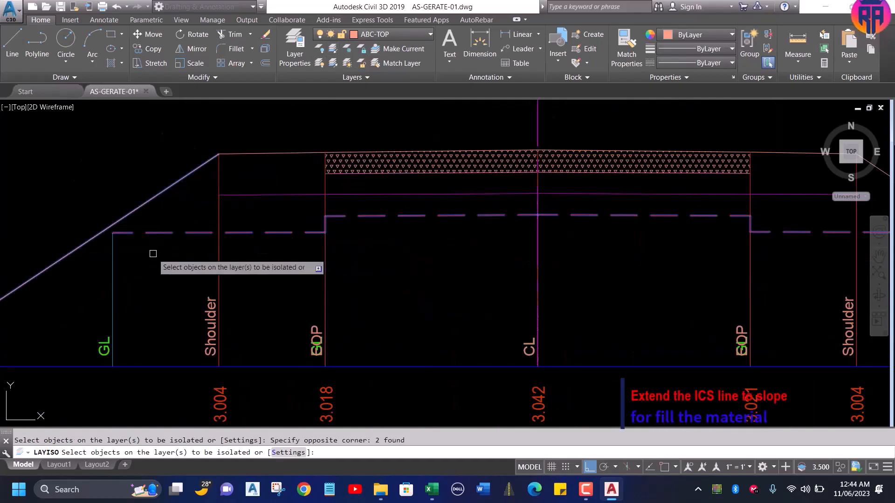
key("Return")
key("Escape")
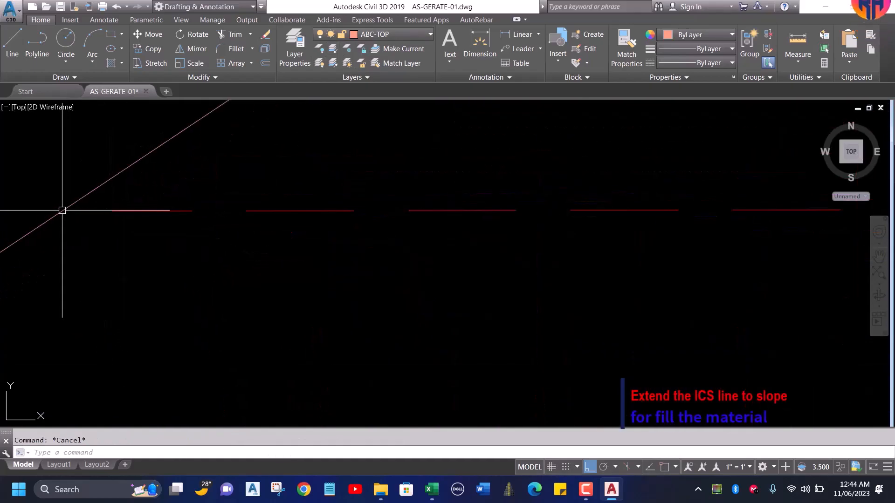
- Extend the ICS lines up to the shoulder slopes with the 00-ICS workbook's ICS EXTEND script and regenerate the drawing
mouse_move(422, 493)
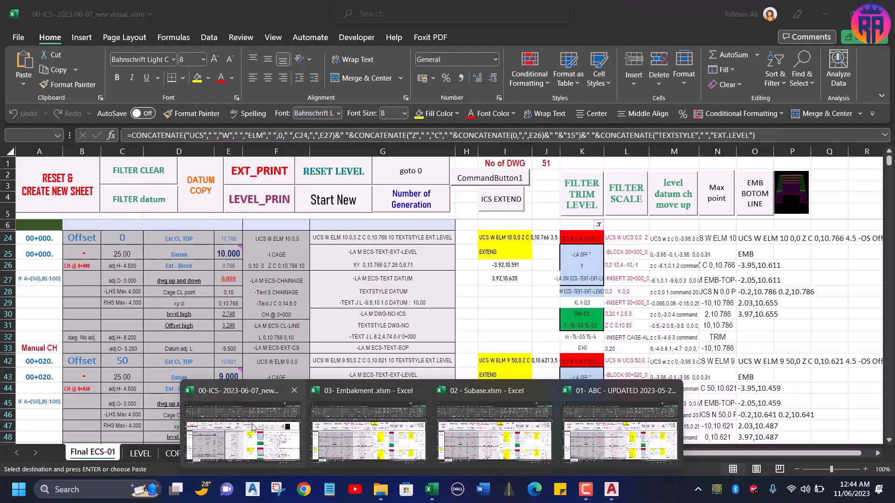
left_click(252, 427)
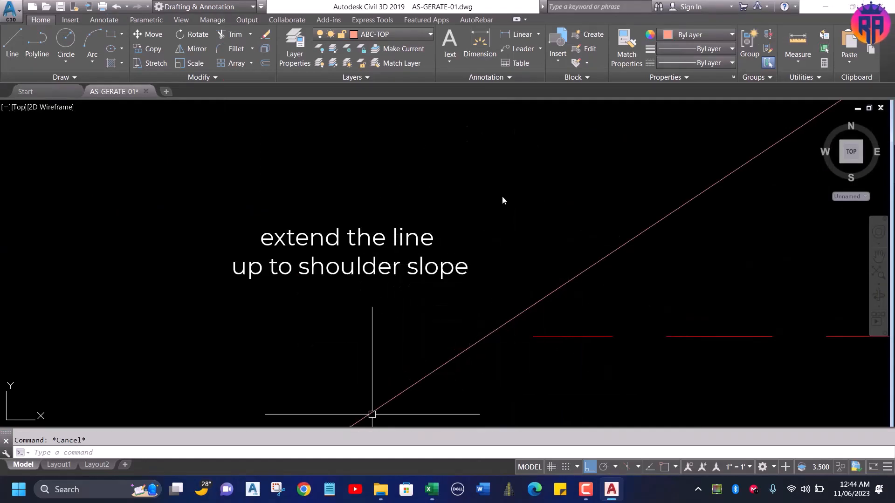
scroll(285, 264, "down", 12)
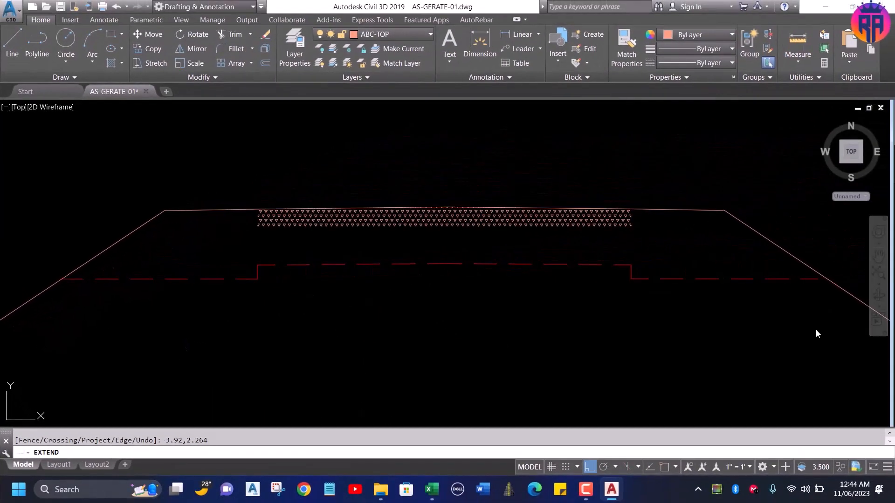
type("REA")
key("Return")
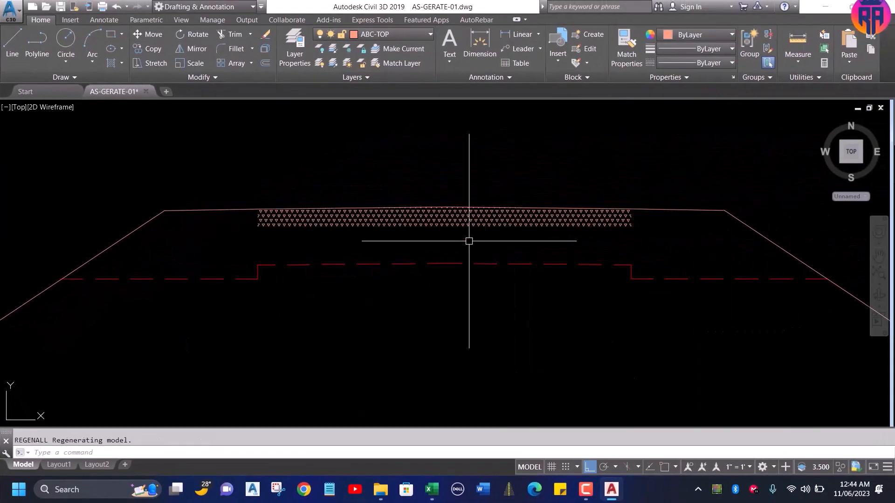
scroll(412, 225, "down", 4)
scroll(217, 271, "up", 4)
scroll(600, 229, "down", 6)
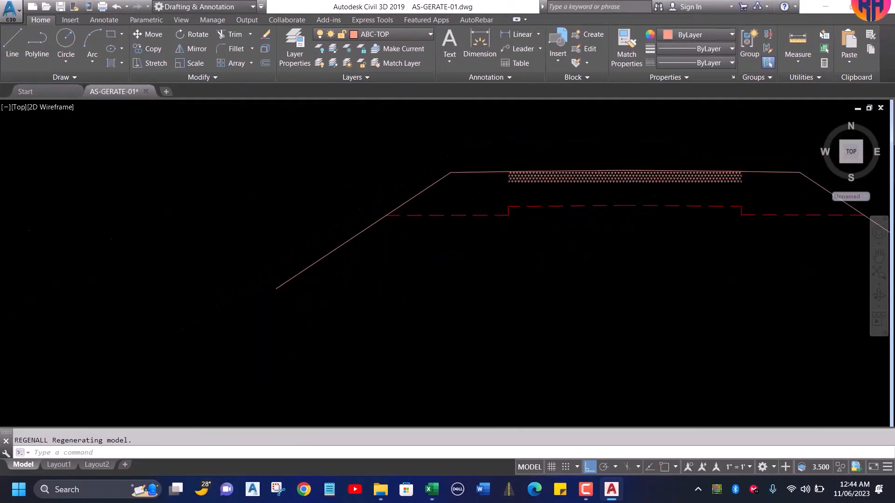
scroll(524, 177, "up", 3)
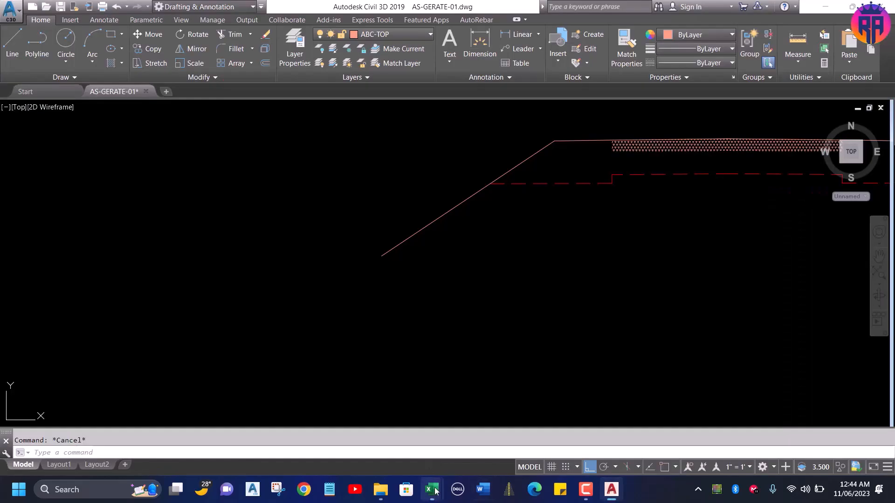
- Trim the slope lines beyond the ICS line with the Excel trim script, regenerate the drawing and turn all layers on
mouse_move(436, 492)
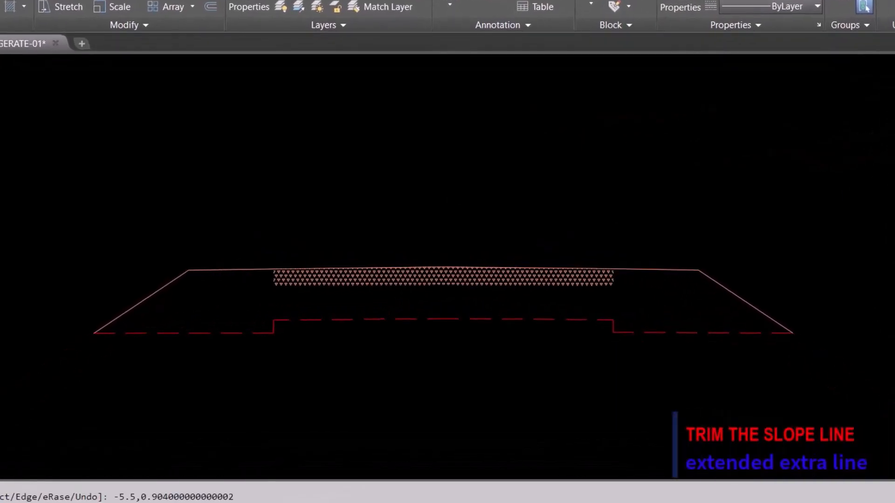
key("Escape")
type("REA")
key("Return")
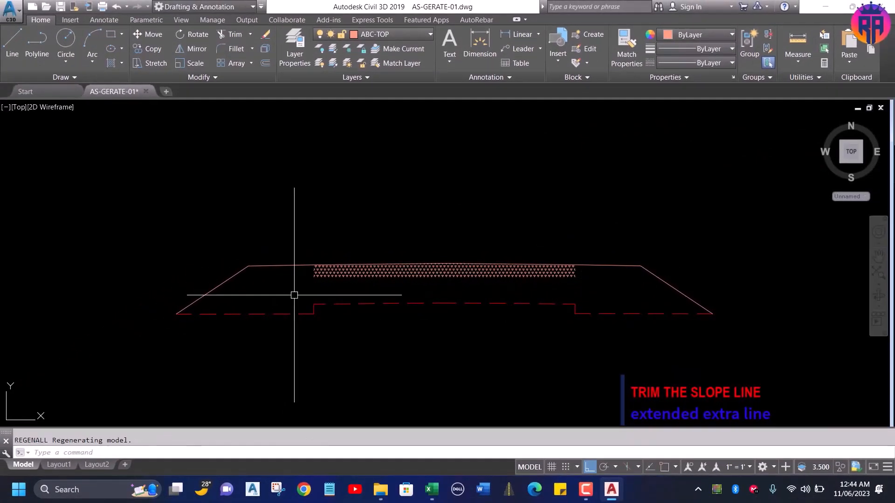
left_click(320, 64)
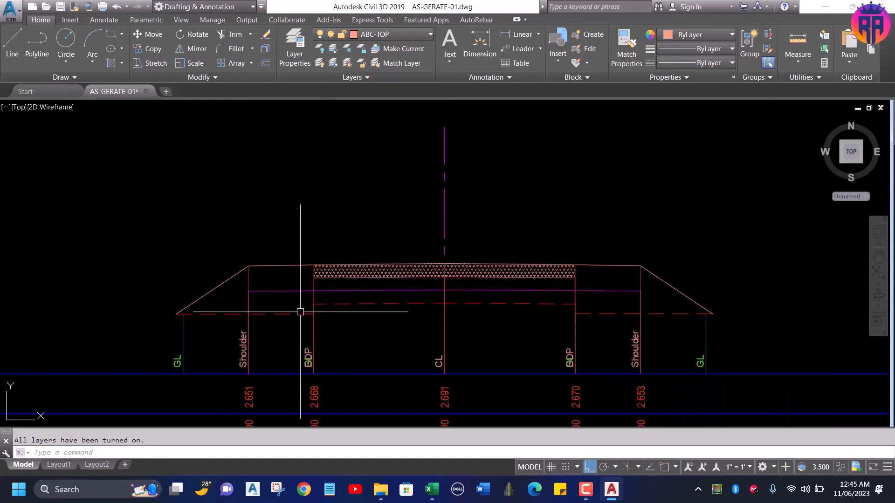
scroll(300, 312, "up", 4)
scroll(256, 300, "down", 5)
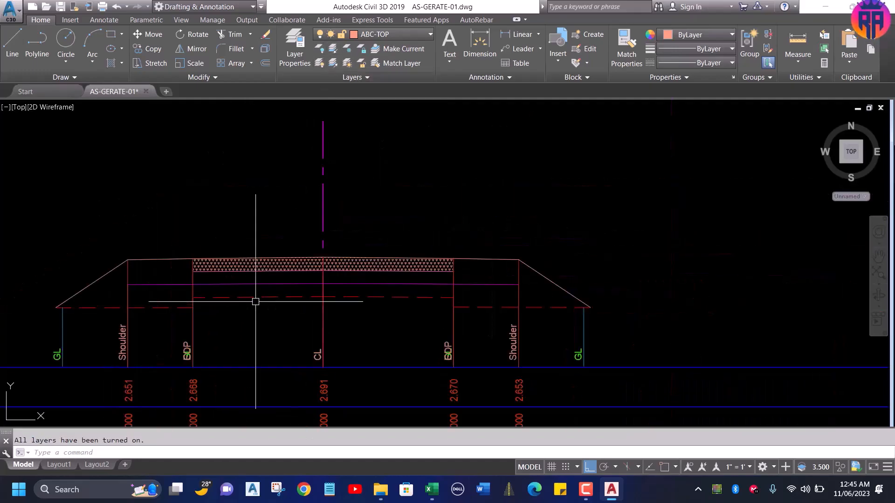
scroll(388, 243, "up", 4)
scroll(407, 350, "down", 5)
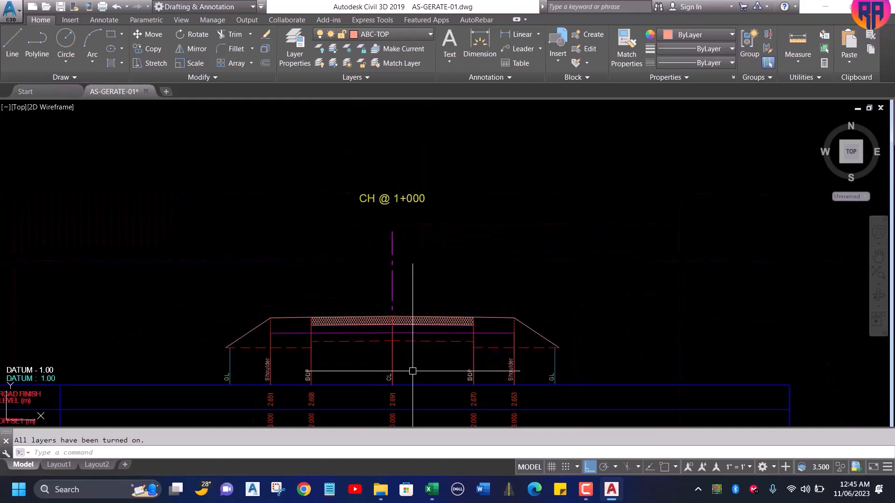
- Hatch the sub-base layer on all sections in Civil 3D with the 02 - Subase workbook's INSIDE HATCH script
left_click(431, 489)
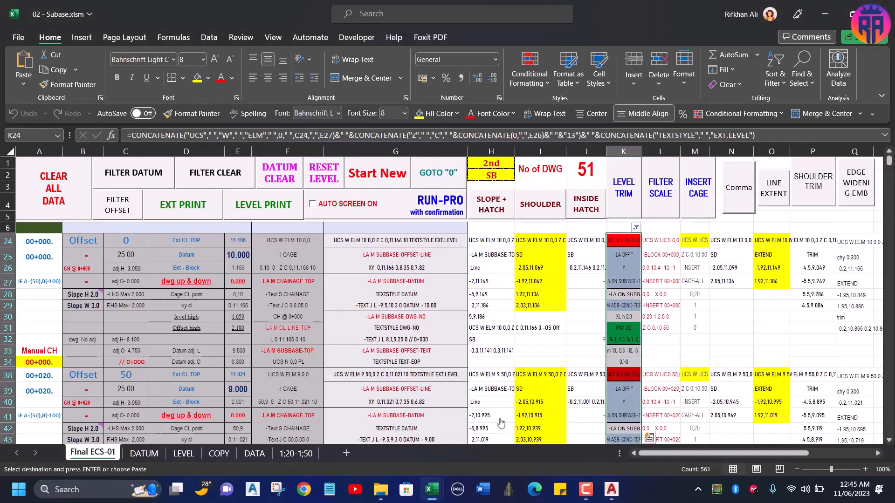
left_click(587, 205)
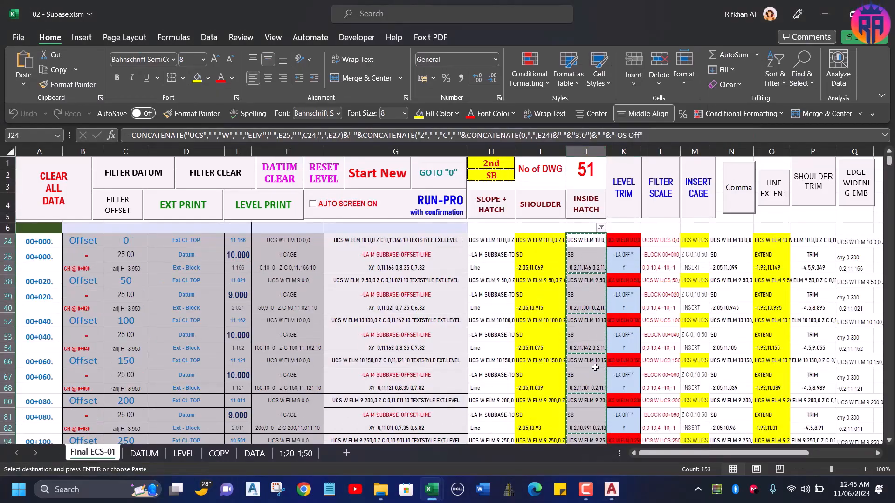
key("alt+Tab")
key("Escape")
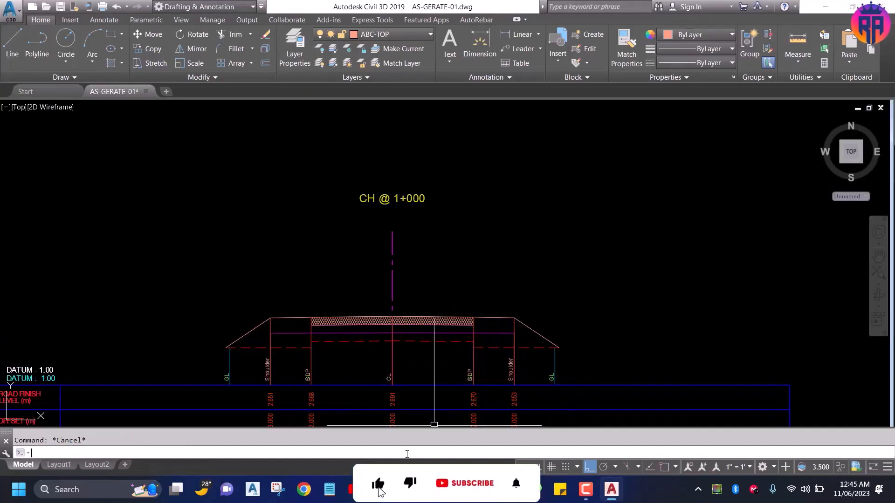
key("ctrl+v")
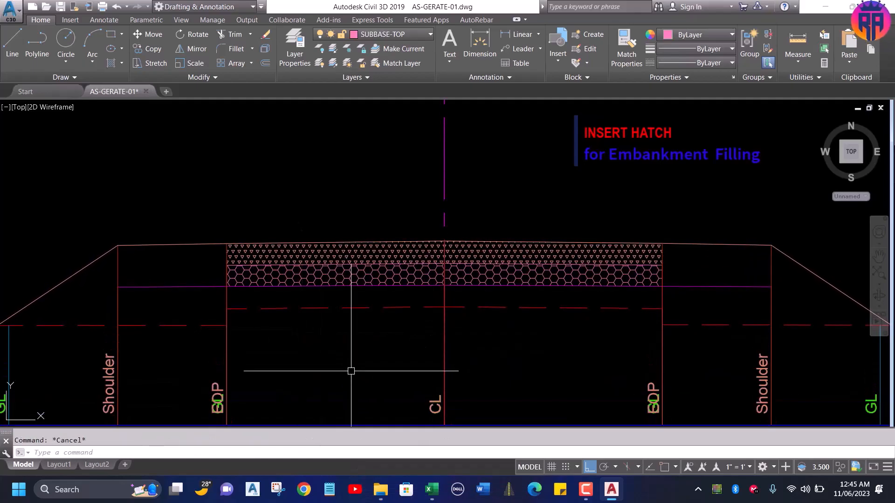
key("Return")
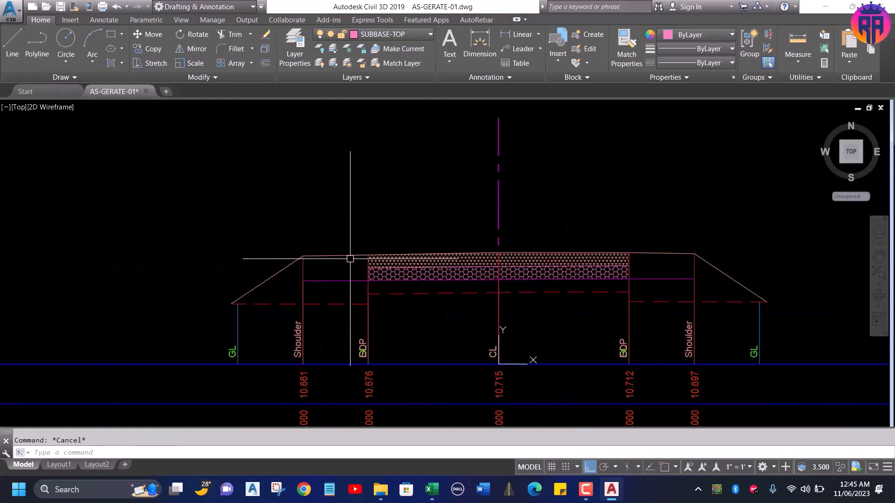
- Isolate the layers of the embankment top line and the shoulder slope line
scroll(342, 235, "up", 4)
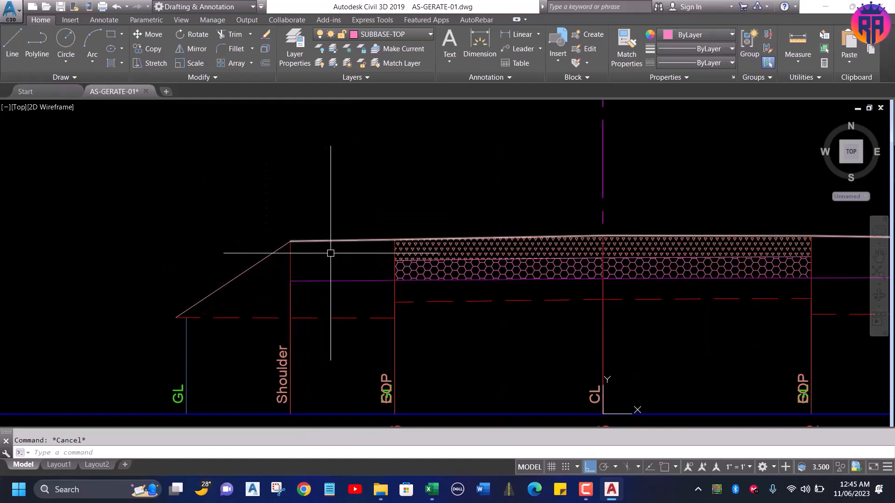
scroll(289, 288, "up", 4)
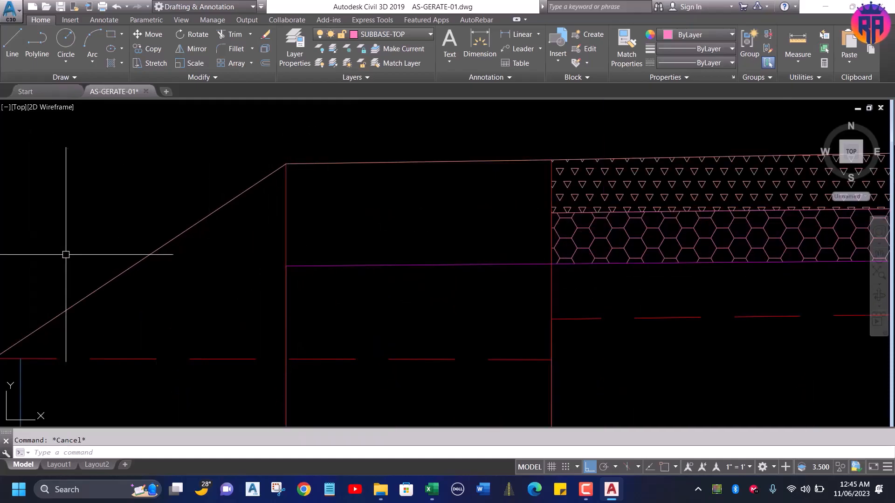
scroll(65, 254, "down", 6)
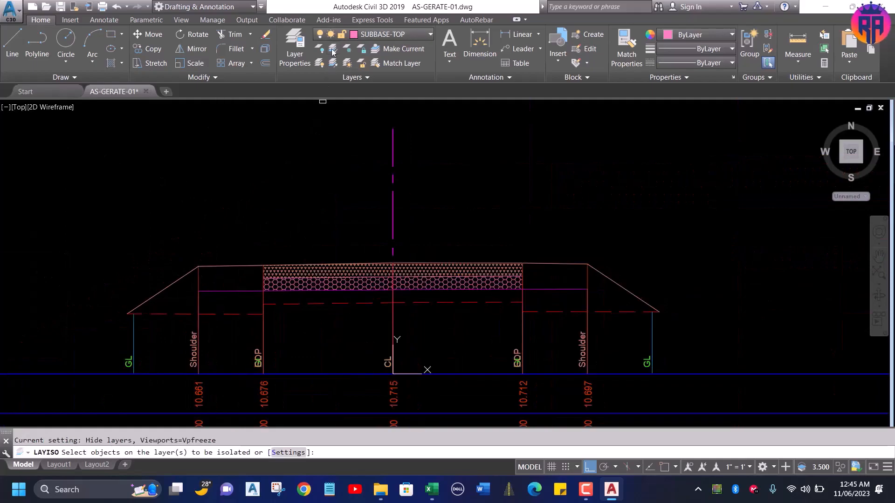
scroll(222, 291, "up", 2)
left_click(208, 292)
left_click(148, 275)
key("Return")
key("Escape")
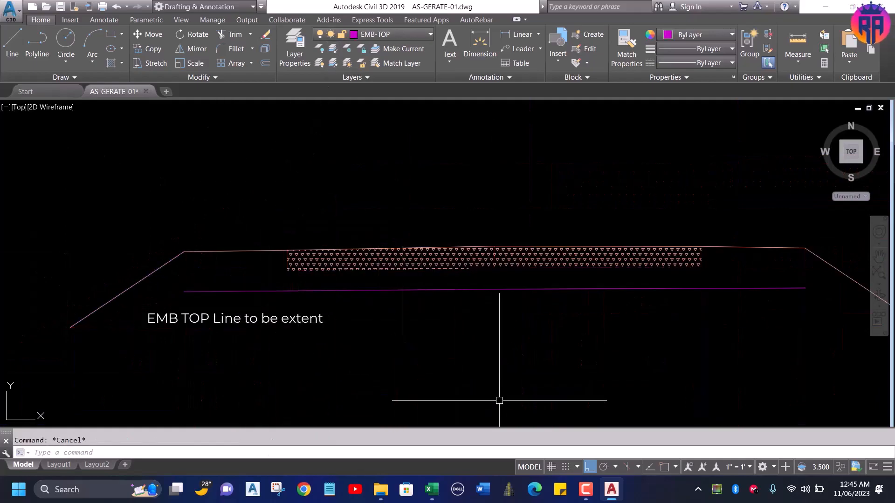
- Extend the embankment top lines to the shoulder slopes with the 03- Embakment workbook's LINE EXTENT script, regenerate the drawing and turn all layers on
key("alt+Tab")
left_click(774, 187)
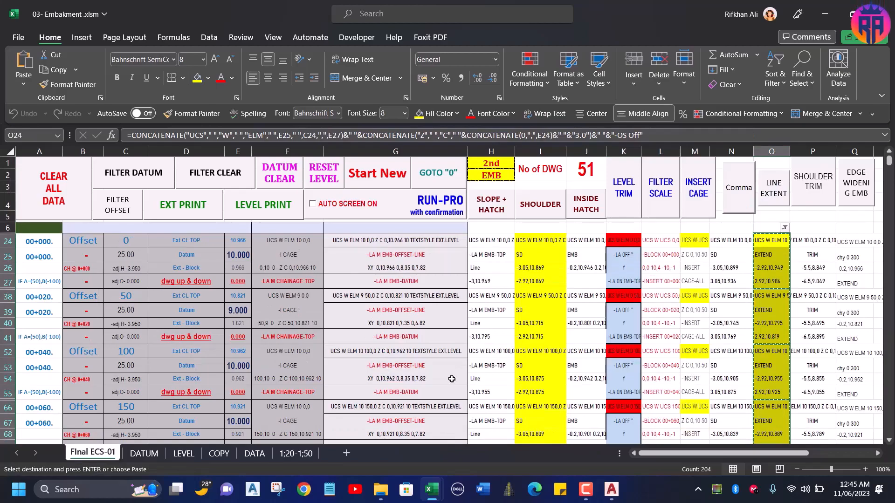
key("alt+Tab")
type("ELM")
key("Return")
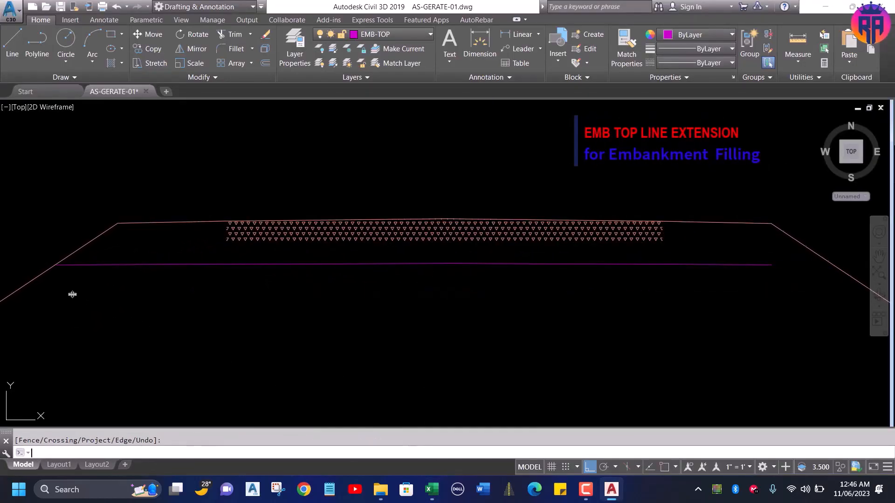
type("REGENA")
key("Return")
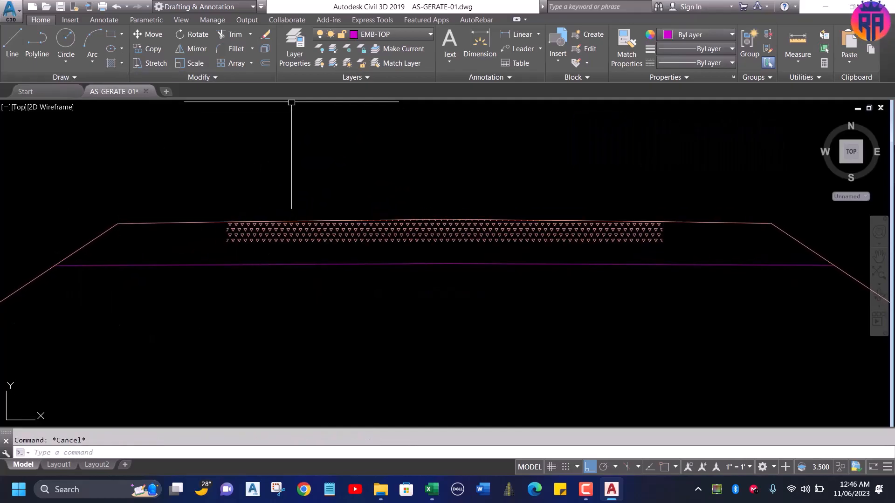
left_click(334, 66)
- Hatch the shoulders on all sections in Civil 3D with the 01- ABC workbook's SHOULDER script and regenerate the drawing
scroll(73, 287, "up", 5)
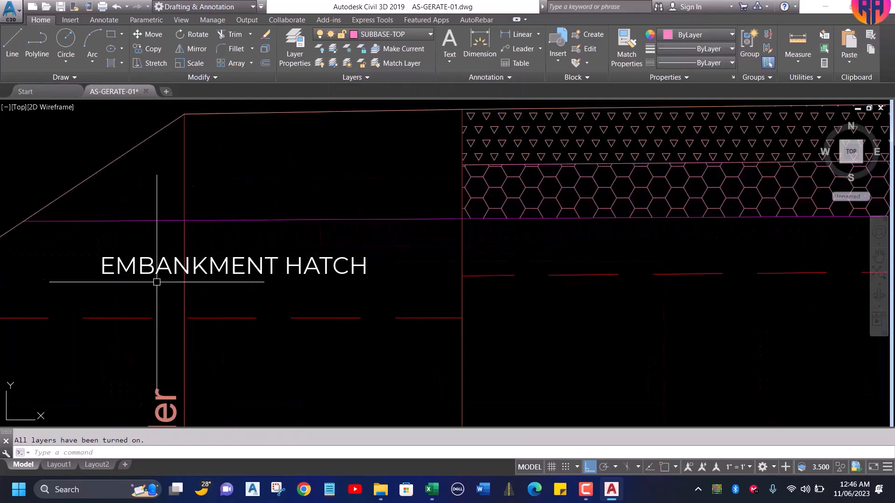
scroll(285, 274, "down", 4)
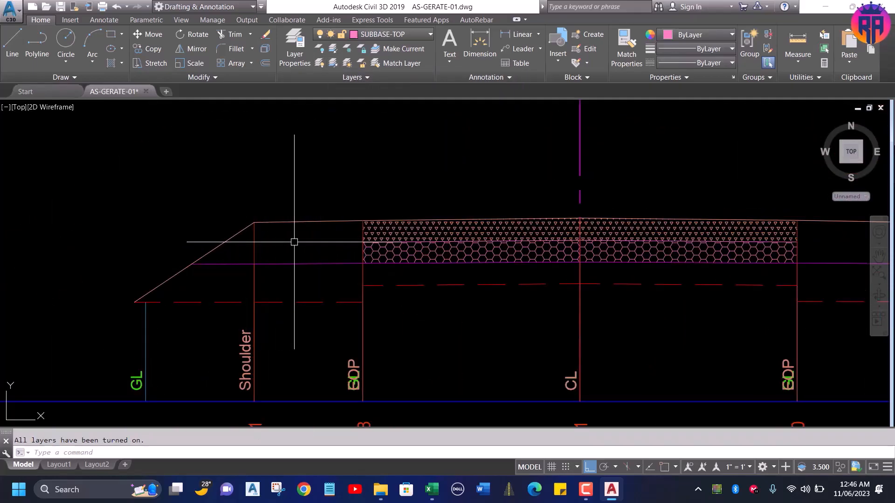
scroll(236, 275, "down", 2)
scroll(547, 281, "up", 2)
scroll(637, 224, "down", 2)
key("Escape")
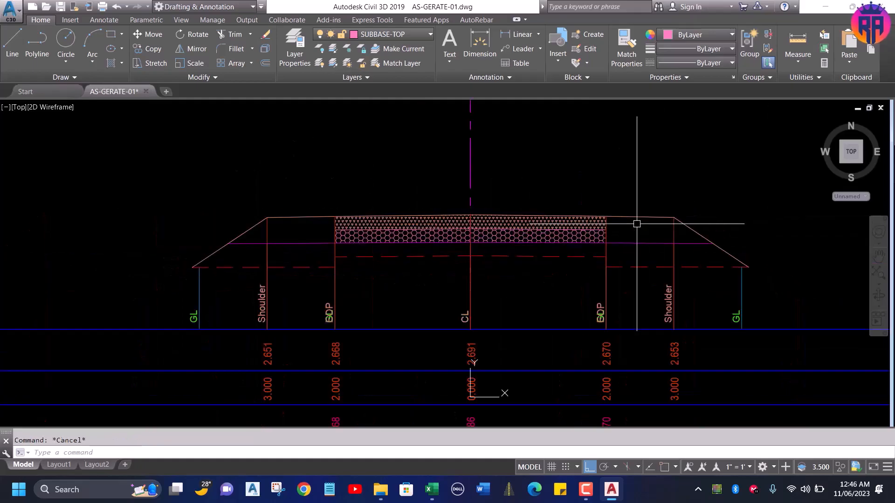
left_click(430, 490)
left_click(641, 428)
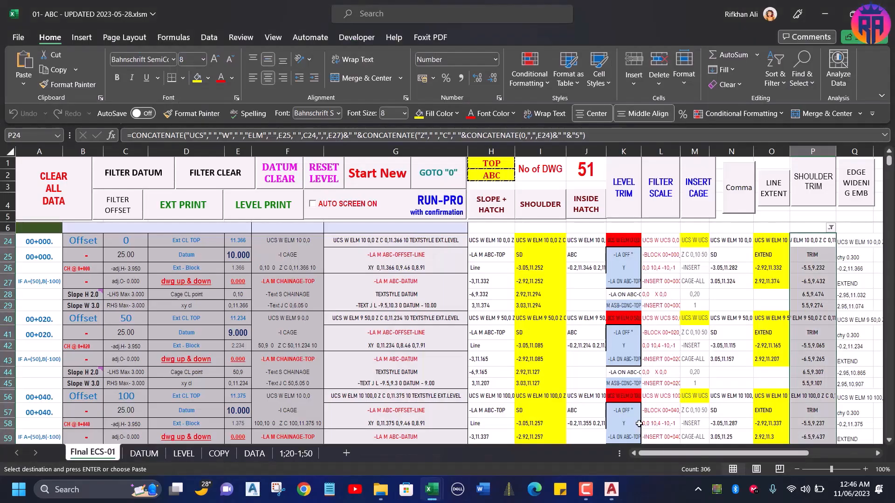
left_click(544, 205)
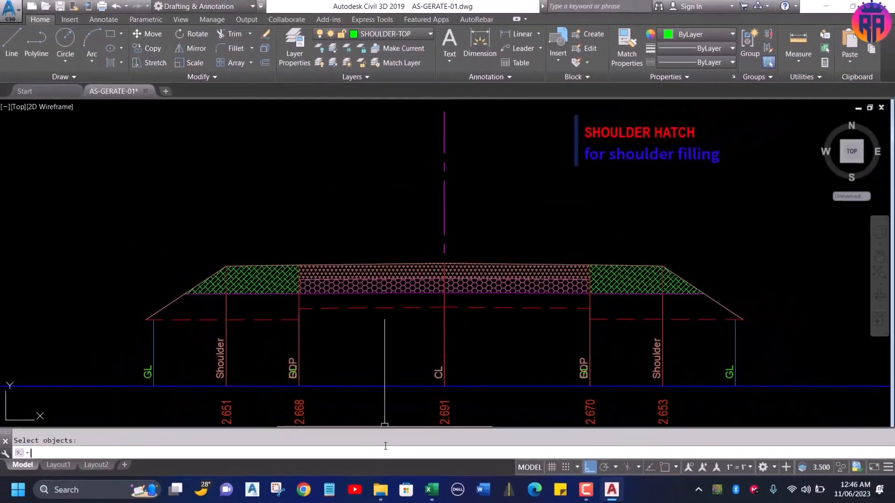
key("Escape")
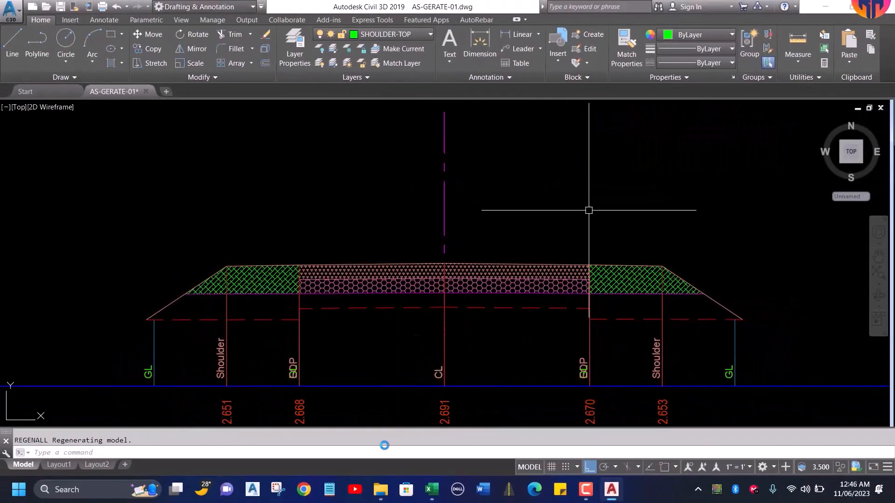
- Isolate the layers of the shoulder slope line, the embankment top line and the dashed red line below the embankment
scroll(595, 214, "down", 10)
scroll(340, 234, "up", 5)
scroll(456, 188, "up", 7)
scroll(414, 275, "down", 5)
scroll(495, 247, "down", 6)
scroll(160, 261, "up", 6)
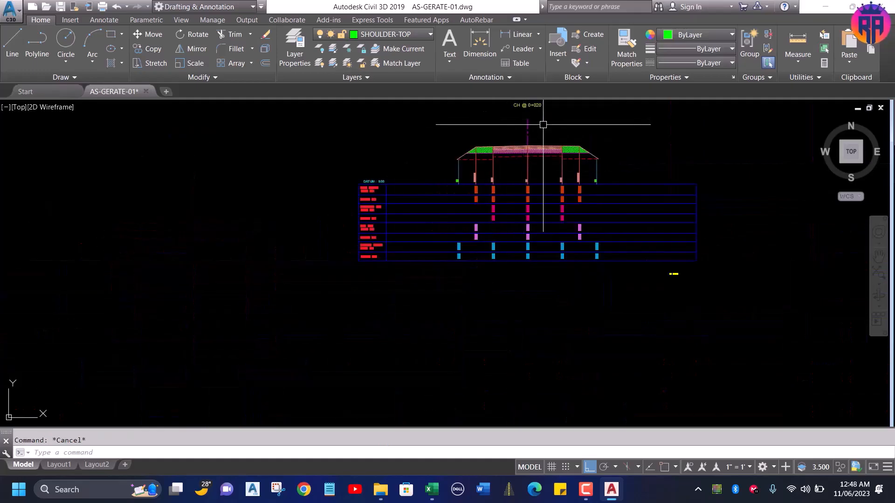
scroll(544, 126, "up", 6)
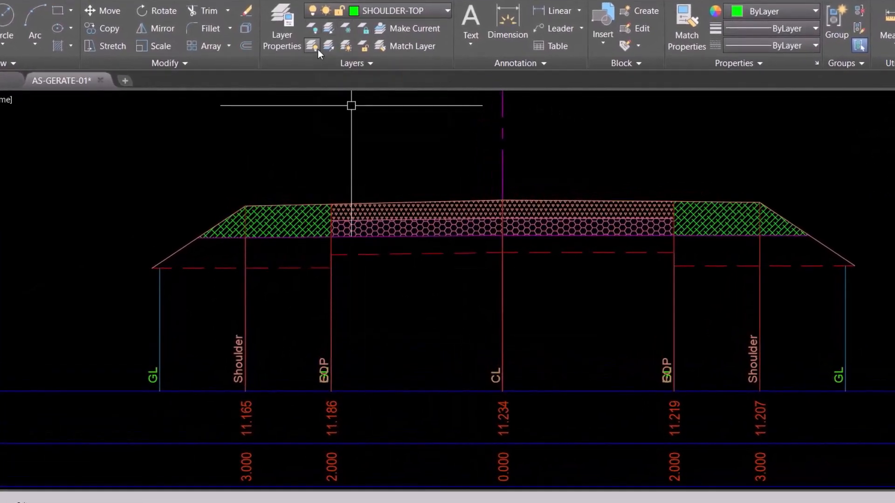
left_click(327, 29)
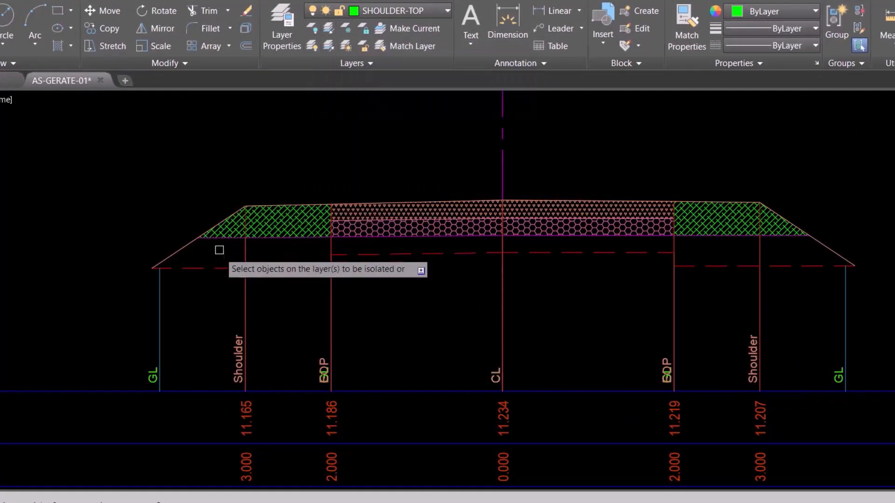
left_click(182, 248)
scroll(194, 240, "up", 5)
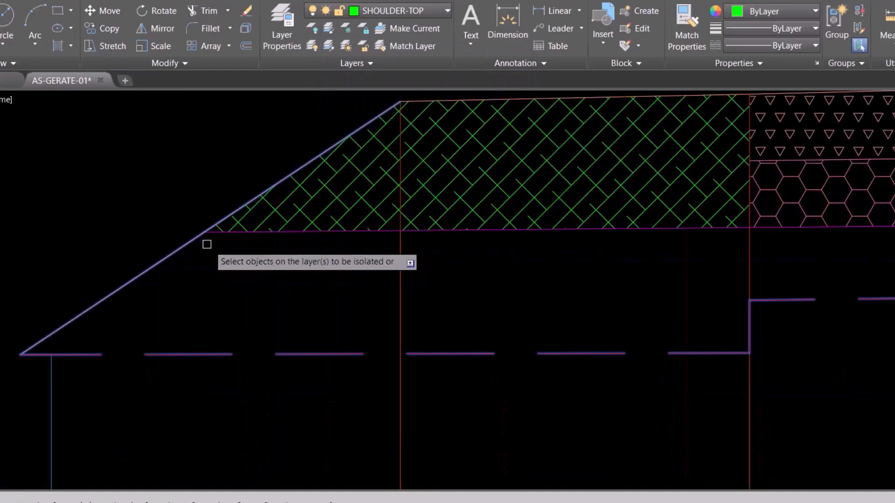
left_click(232, 231)
scroll(145, 272, "down", 5)
key("Return")
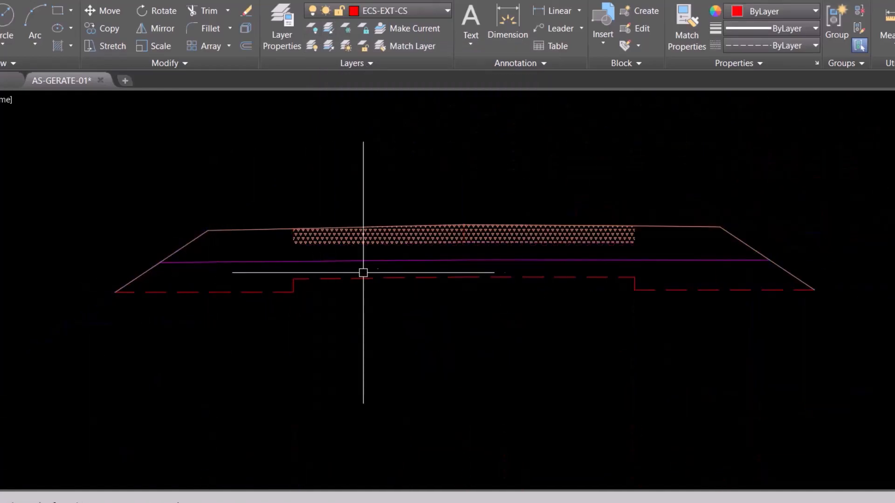
key("Escape")
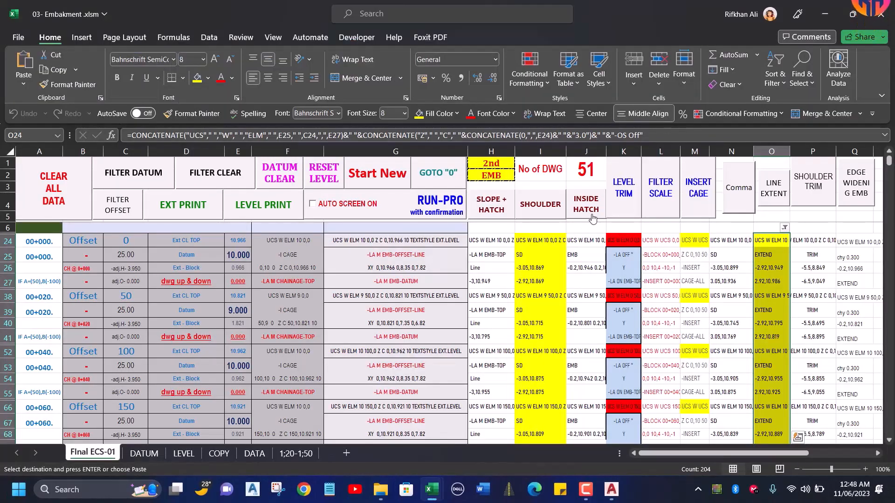
- Hatch the embankment on all sections with the 03- Embakment workbook's INSIDE HATCH script and restore the isolated layers in Civil 3D
left_click(591, 213)
key("alt+Tab")
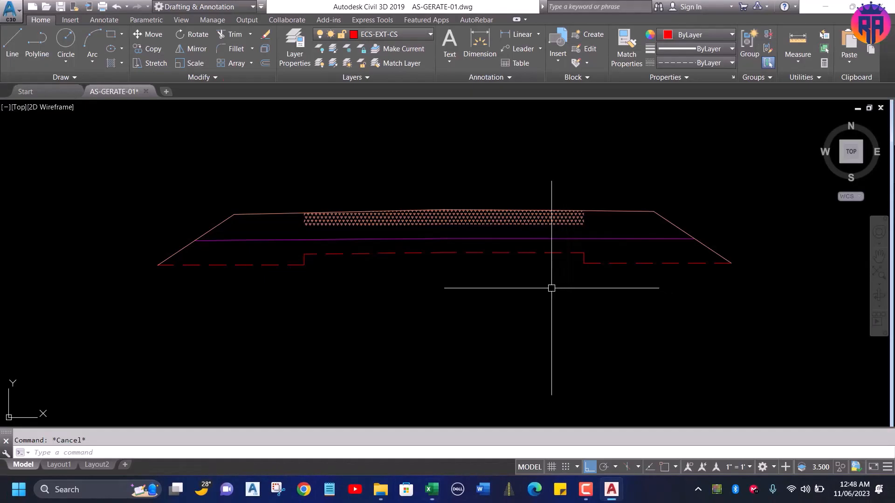
key("ctrl+v")
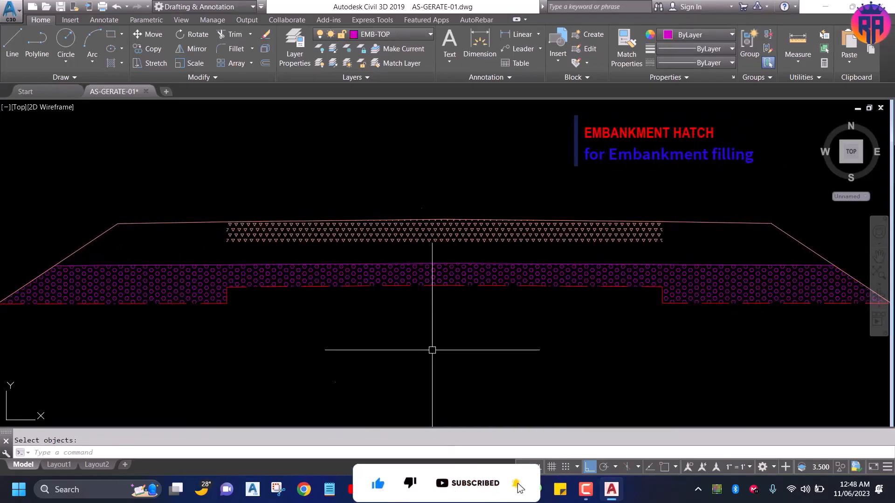
left_click(323, 63)
- Isolate the layers of the section's slope, shoulder, sub-base and embankment lines and hatches
scroll(507, 254, "down", 6)
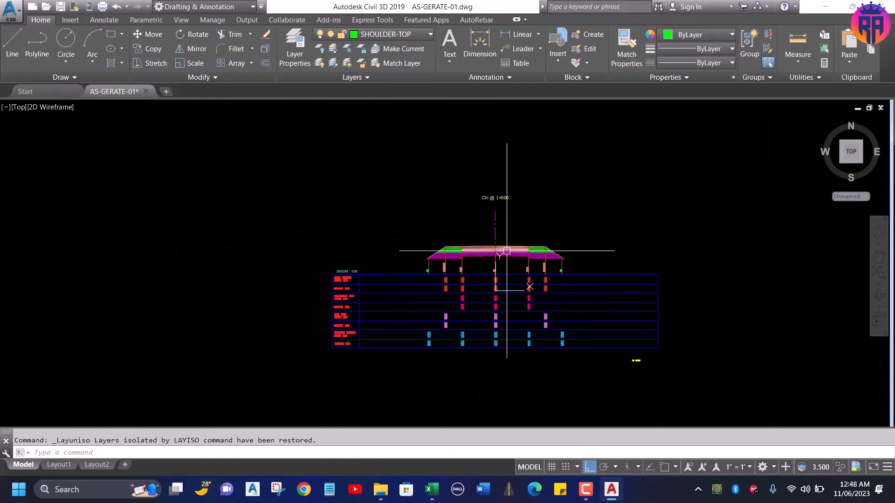
type("Z0")
key("Return")
scroll(507, 251, "up", 5)
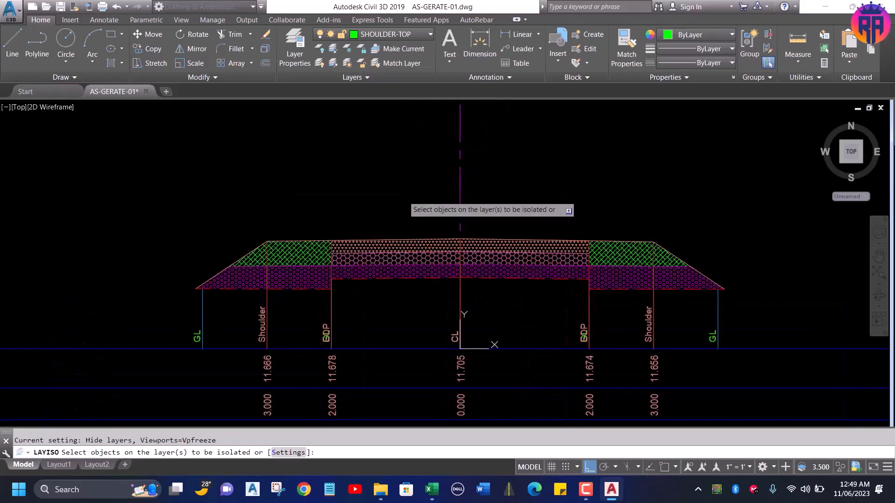
left_click(399, 194)
left_click(161, 303)
key("Return")
- Generate scaled copies of all sections in Civil 3D with the 01- ABC workbook's FILTER SCALE script and regenerate the drawing
key("alt+Tab")
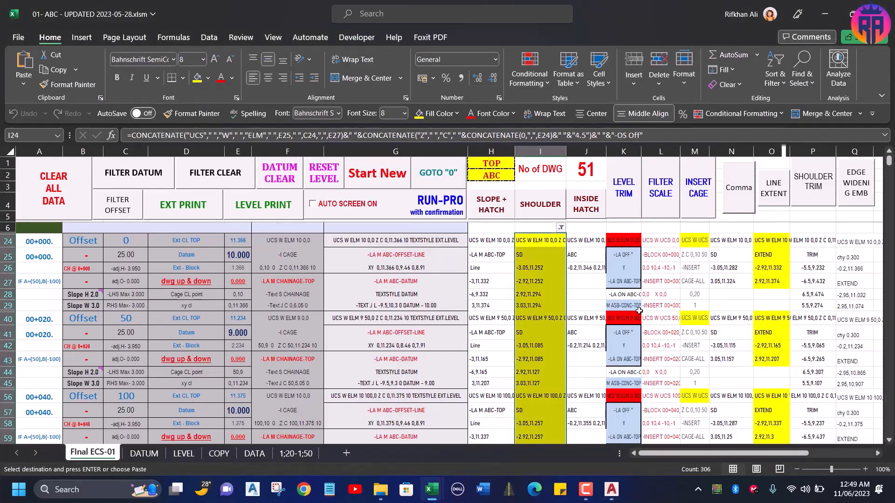
left_click(664, 187)
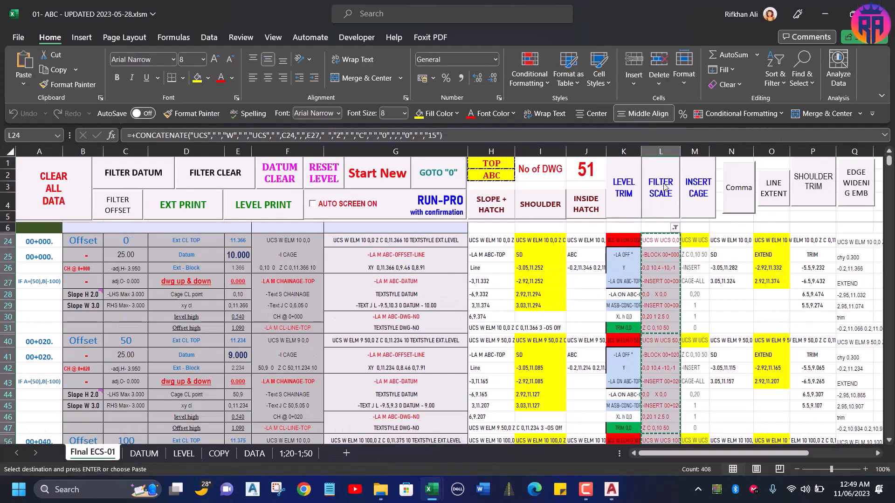
key("alt+Tab")
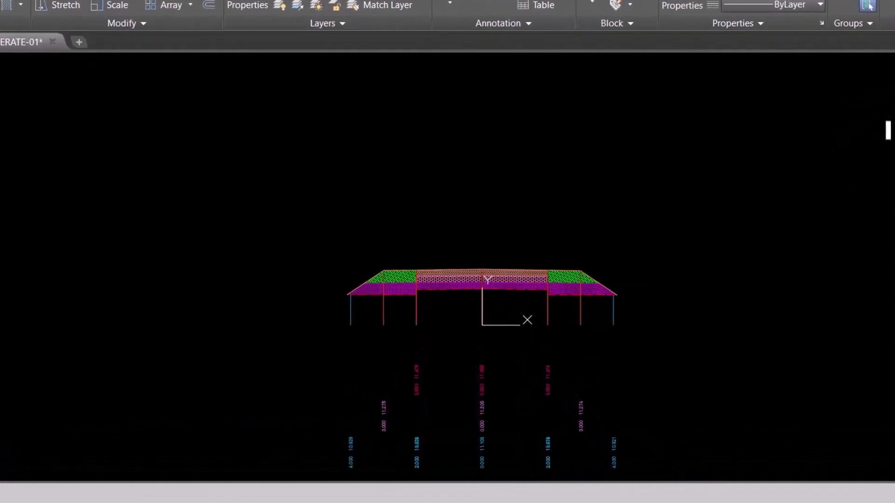
key("ctrl+v")
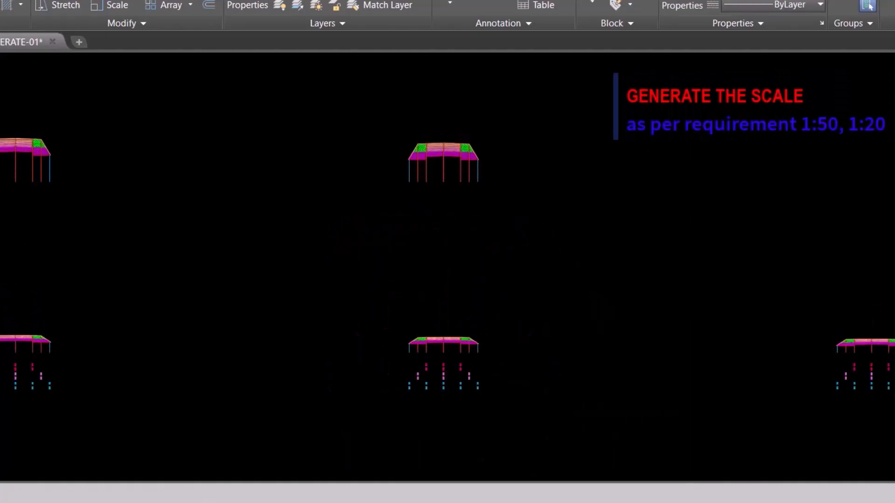
key("Escape")
type("REA")
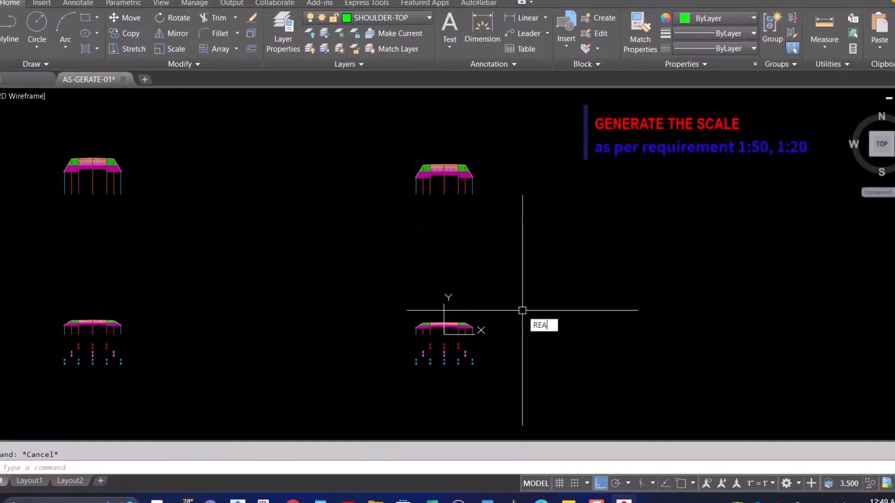
key("Return")
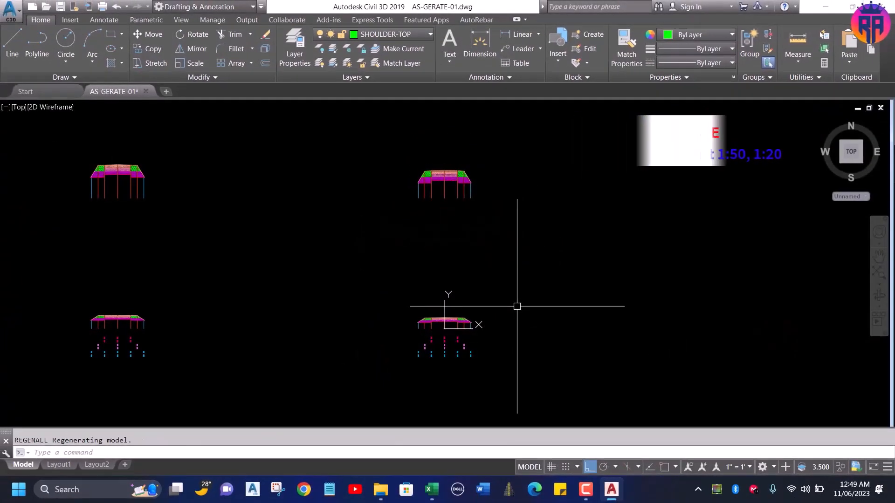
- Insert the CAGE-ALL title frame around each scaled section in Civil 3D with the 01- ABC workbook's INSERT CAGE script
key("alt+Tab")
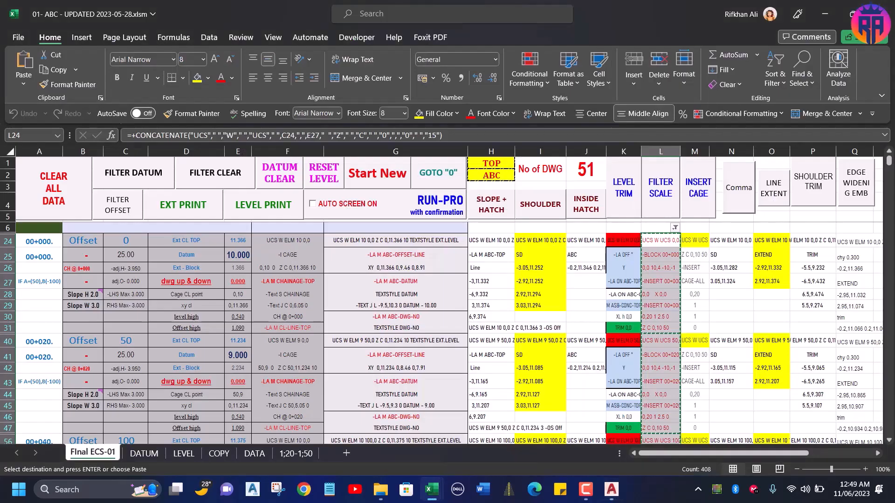
left_click(704, 186)
key("alt+Tab")
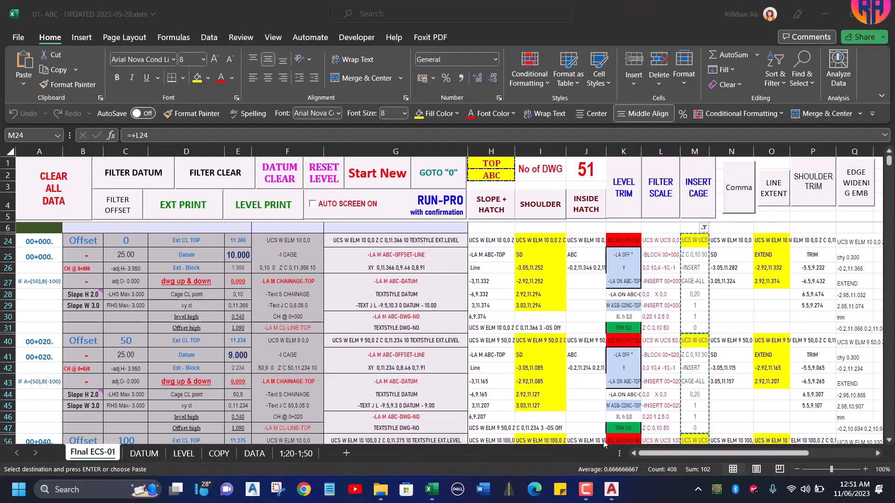
left_click(697, 193)
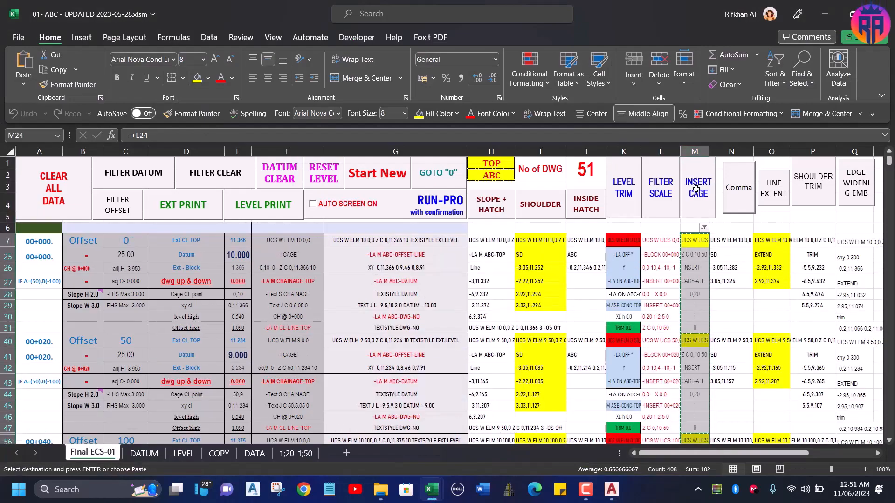
key("alt+Tab")
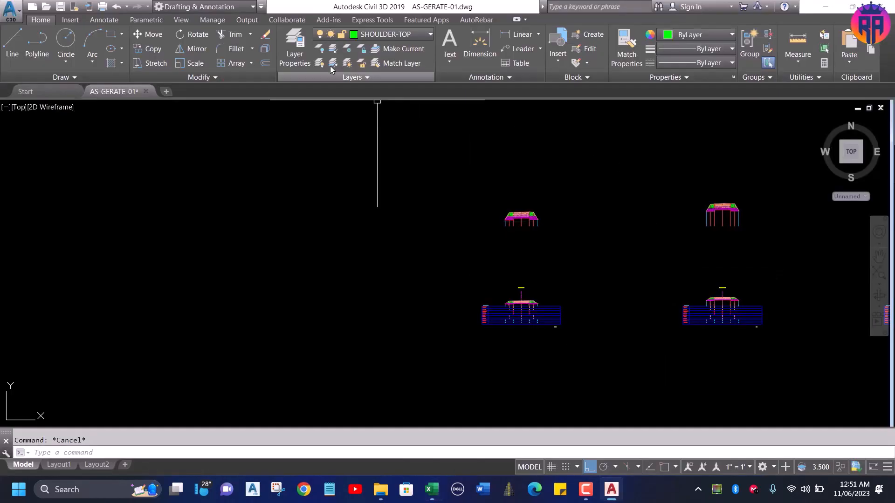
key("ctrl+v")
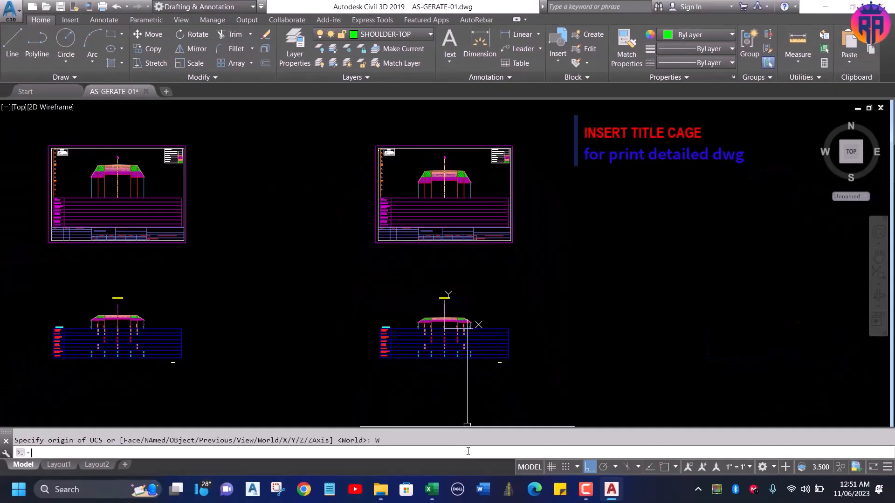
key("Escape")
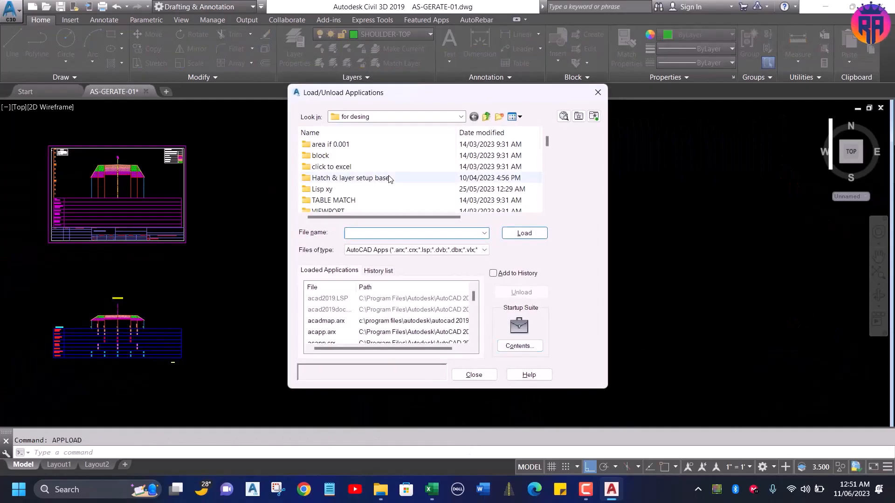
- Look through the AutoLISP files of the for desing folder in the application loader and close it
scroll(390, 179, "down", 5)
scroll(390, 179, "down", 3)
scroll(389, 179, "down", 1)
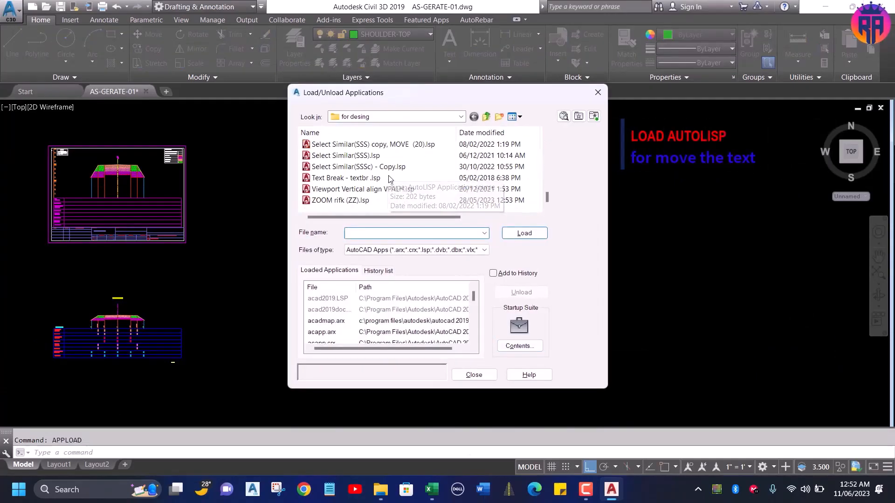
left_click(598, 92)
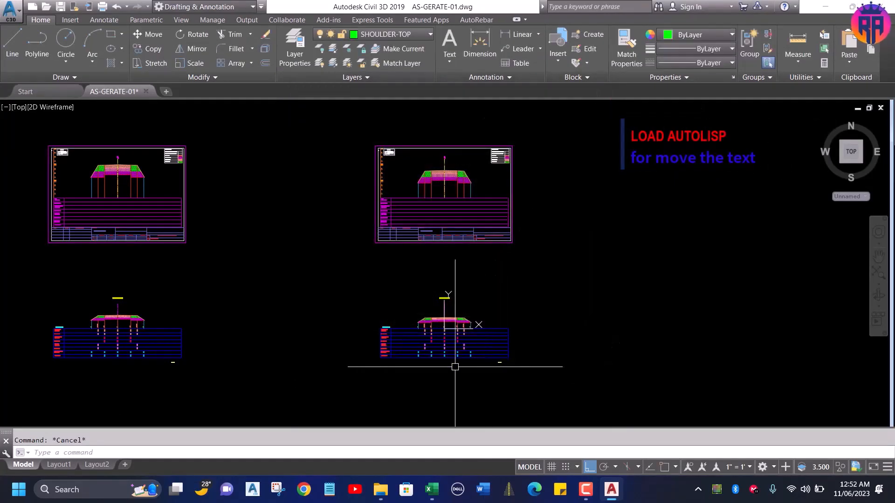
- Compare the level and offset table below the original section with the table in its title cage
scroll(455, 367, "up", 5)
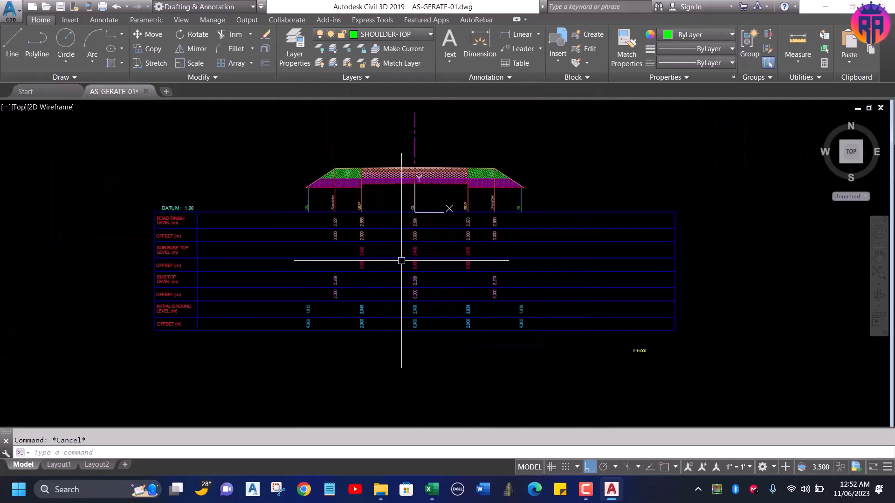
scroll(348, 237, "down", 5)
scroll(447, 374, "up", 6)
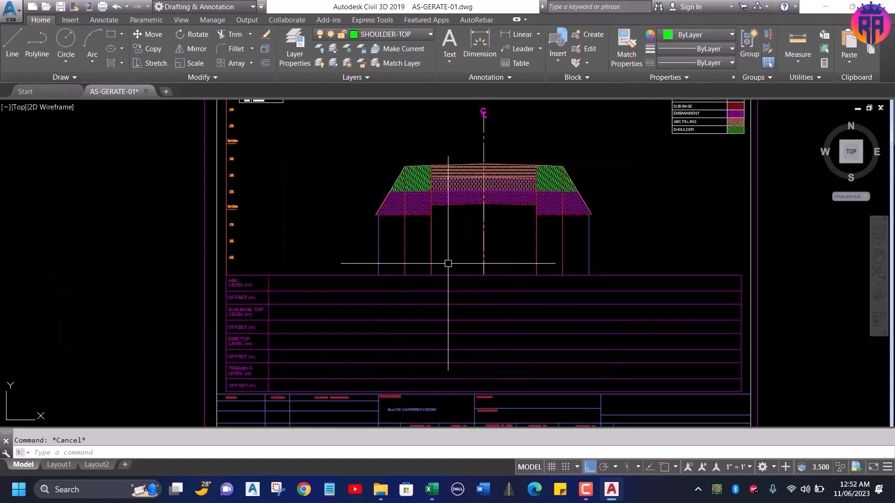
- Copy the level, offset, label, datum and chainage texts of the original sections straight up into their title cages
scroll(412, 191, "down", 5)
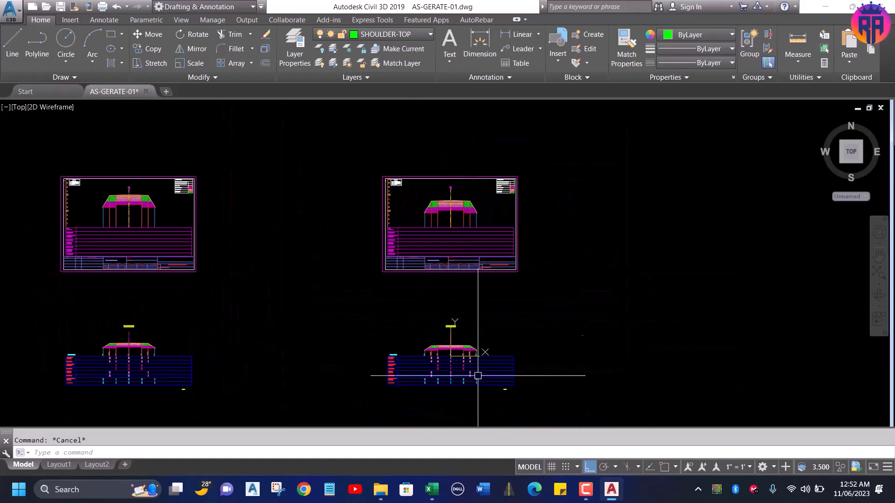
scroll(482, 407, "up", 2)
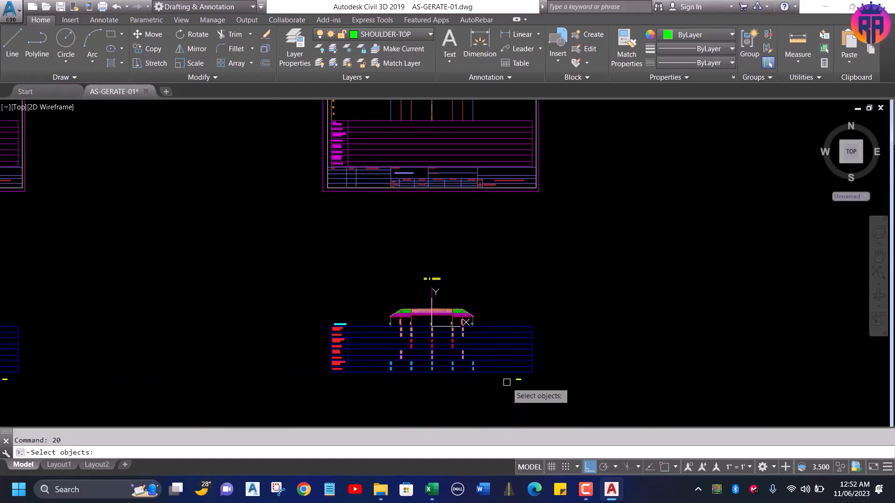
scroll(363, 326, "up", 4)
left_click(410, 316)
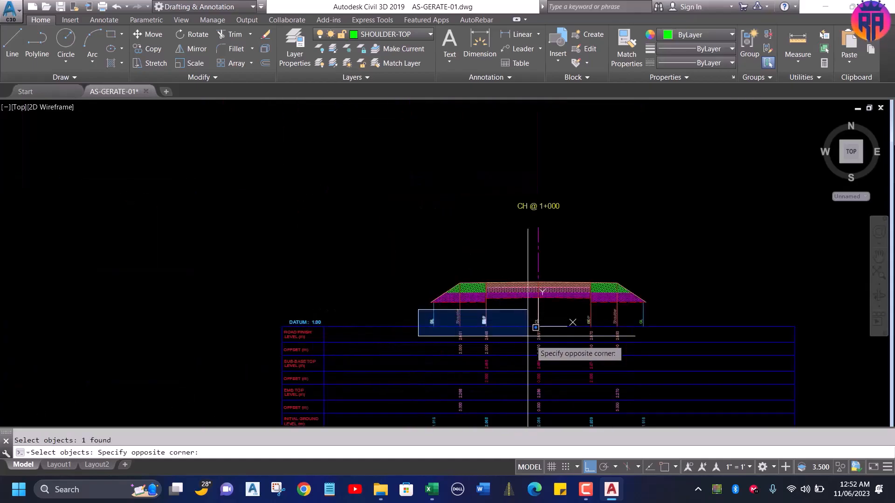
scroll(531, 332, "down", 6)
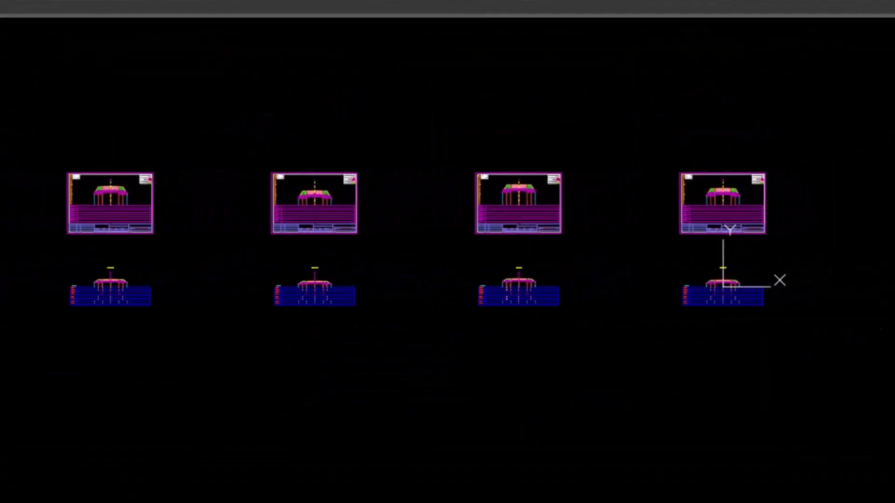
type("2")
key("BackSpace")
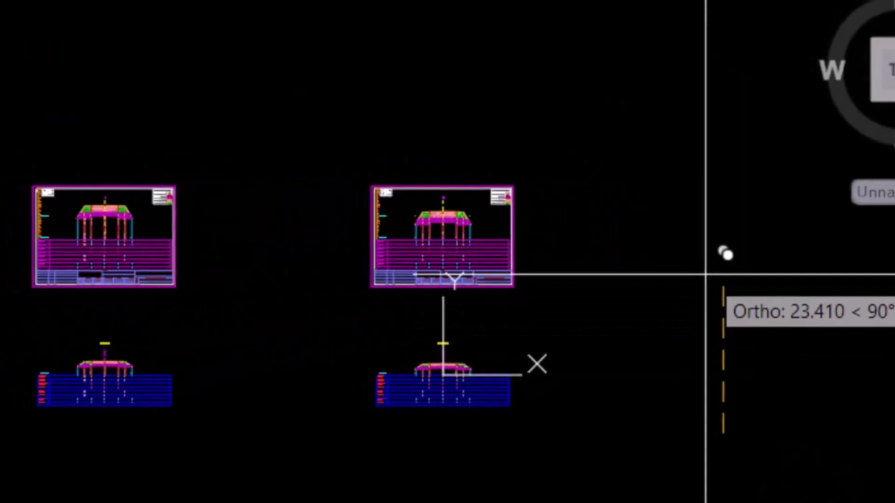
key("Escape")
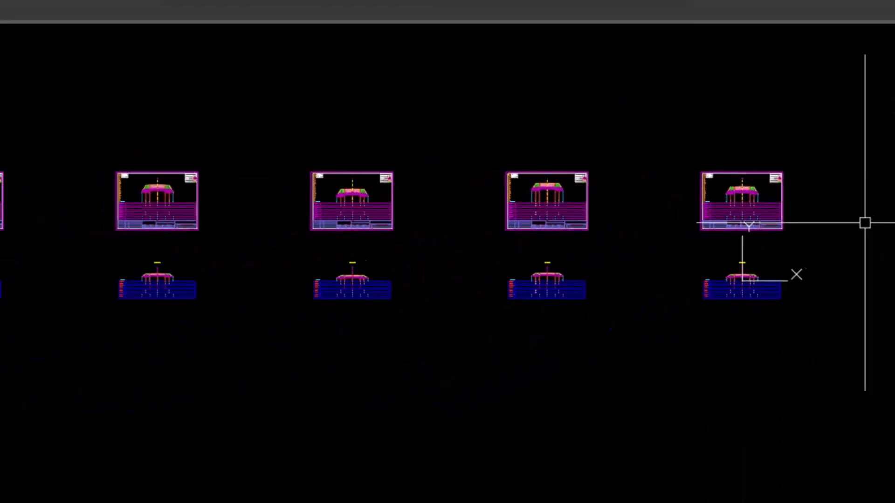
- Replace all "//" with "SEC-03 /" in the drawing number texts of the selected title cages
scroll(806, 200, "up", 10)
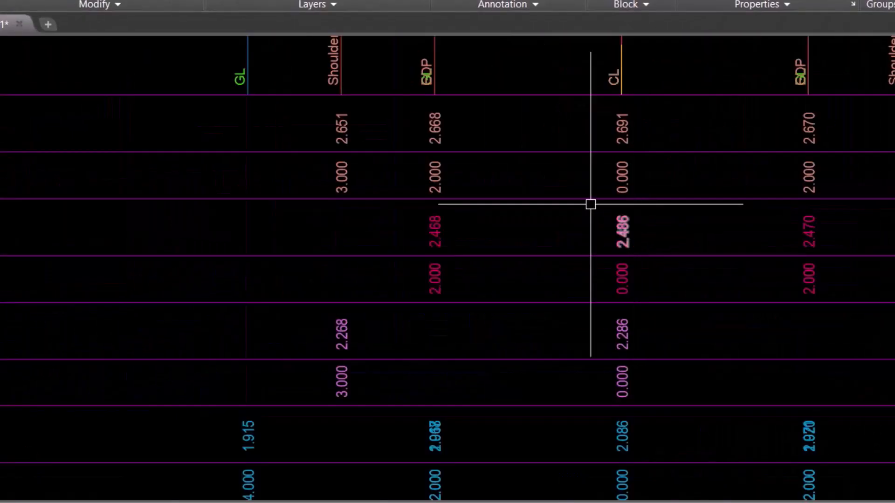
scroll(590, 203, "down", 5)
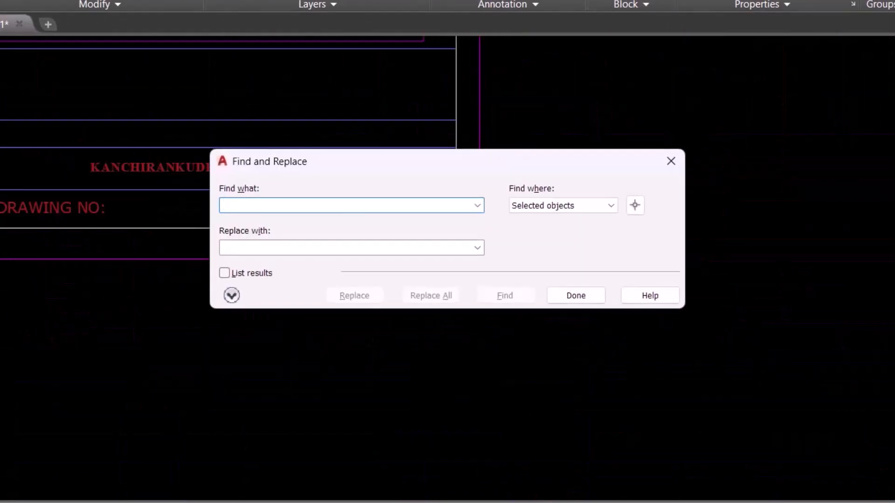
type("SEC-03")
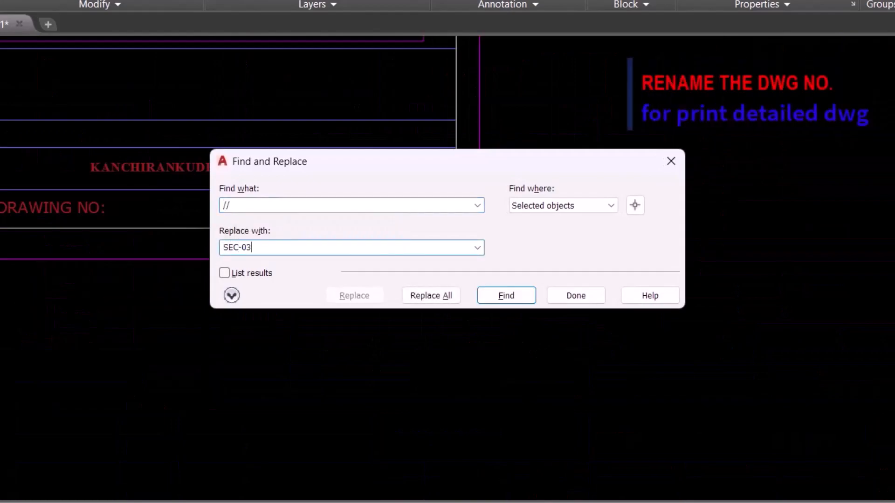
left_click(512, 301)
left_click(522, 471)
left_click(676, 463)
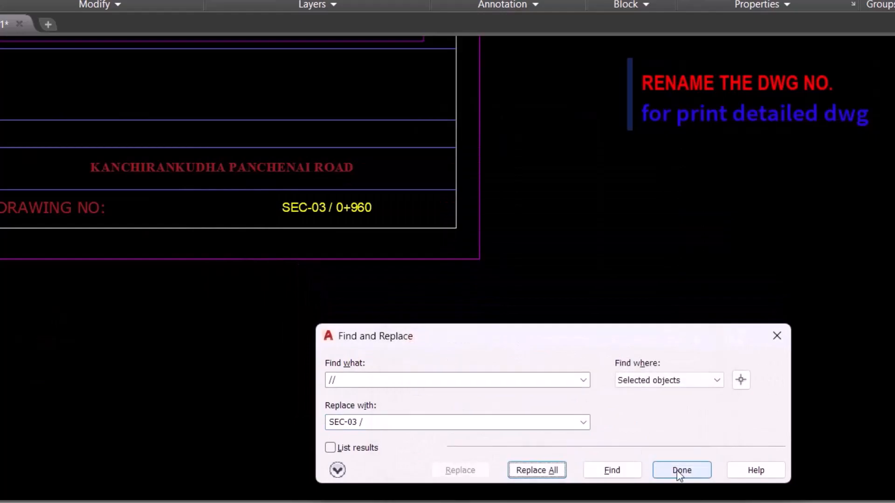
left_click(677, 470)
- Regenerate the drawing and examine the original CH @ 0+000 section and its scaled version in the title cage
scroll(655, 452, "down", 5)
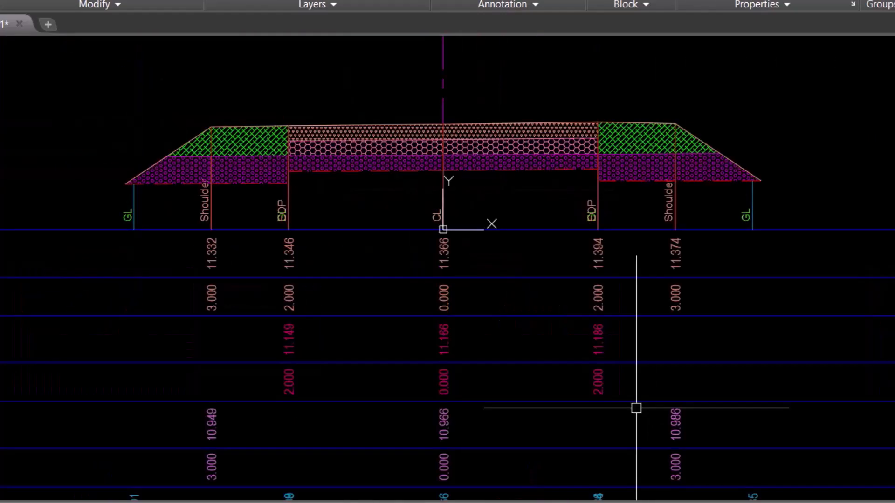
middle_click(636, 408)
middle_click(636, 408)
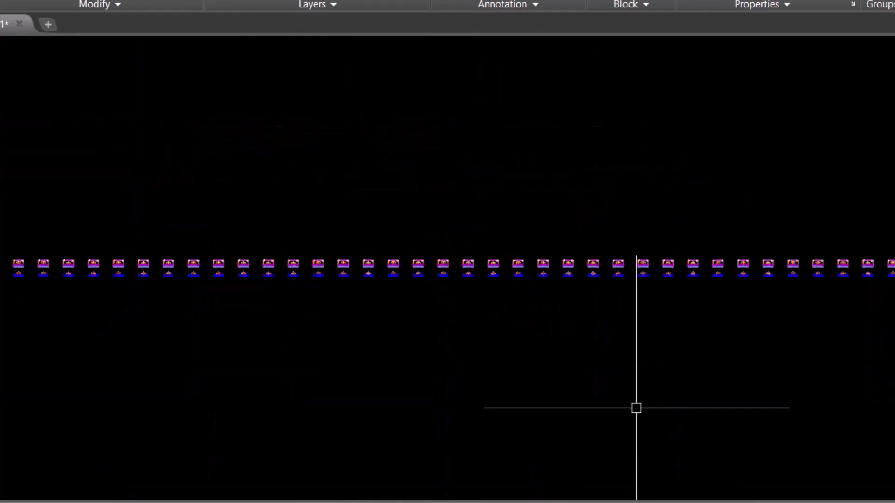
type("RE")
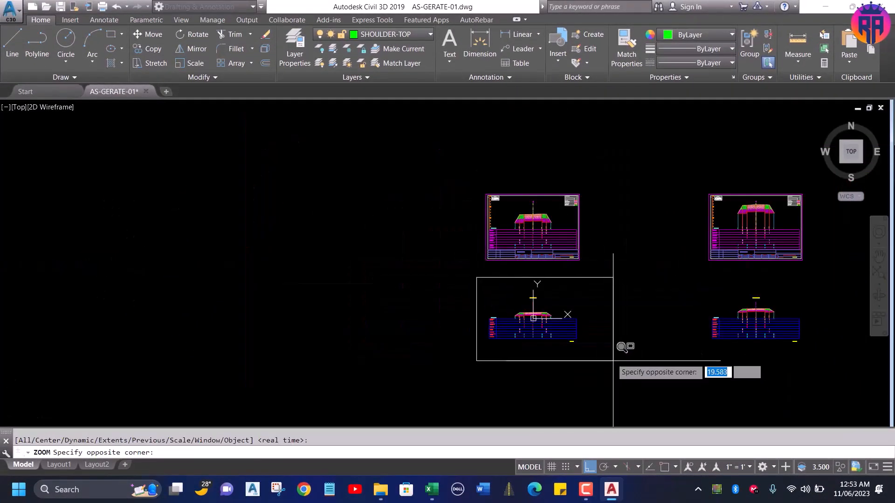
left_click(611, 358)
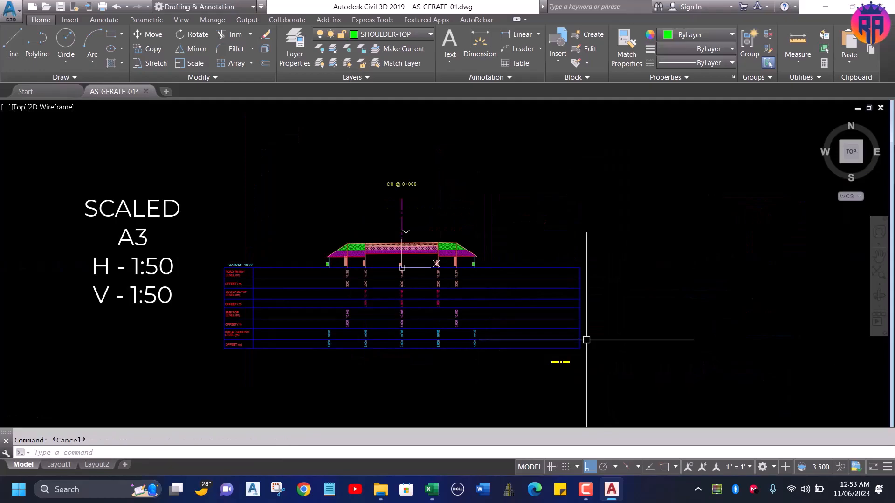
scroll(586, 339, "down", 3)
scroll(615, 123, "up", 4)
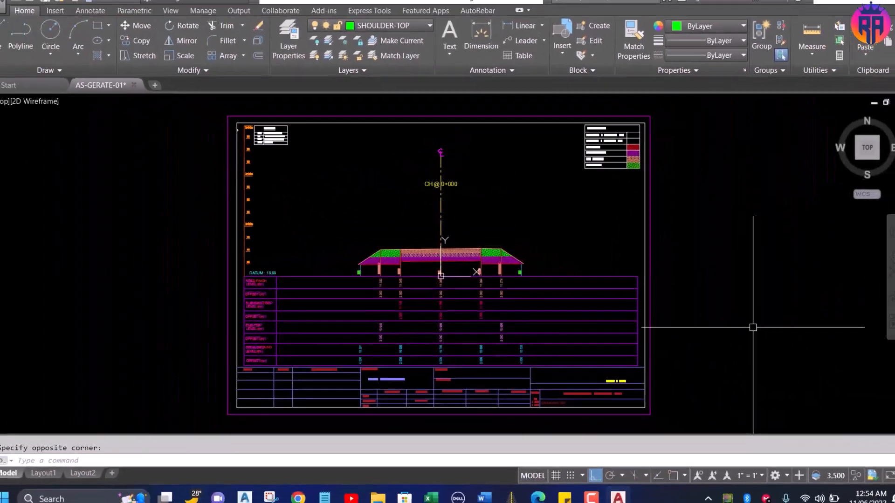
key("Escape")
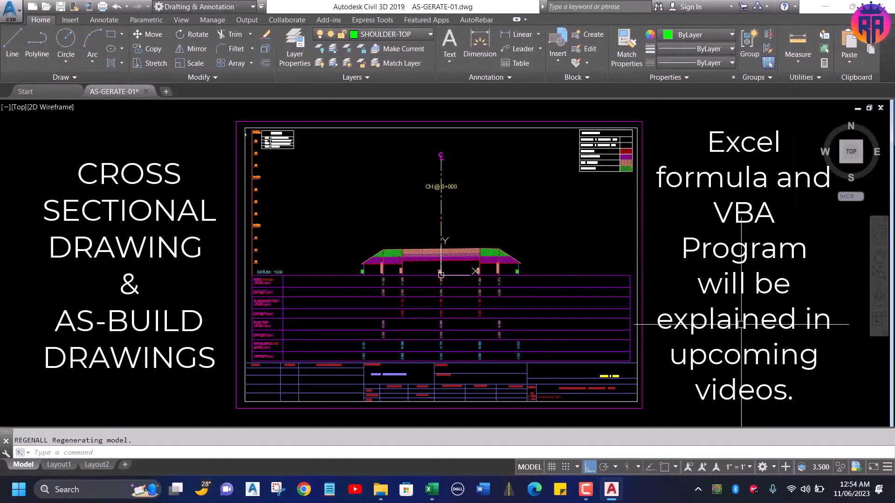